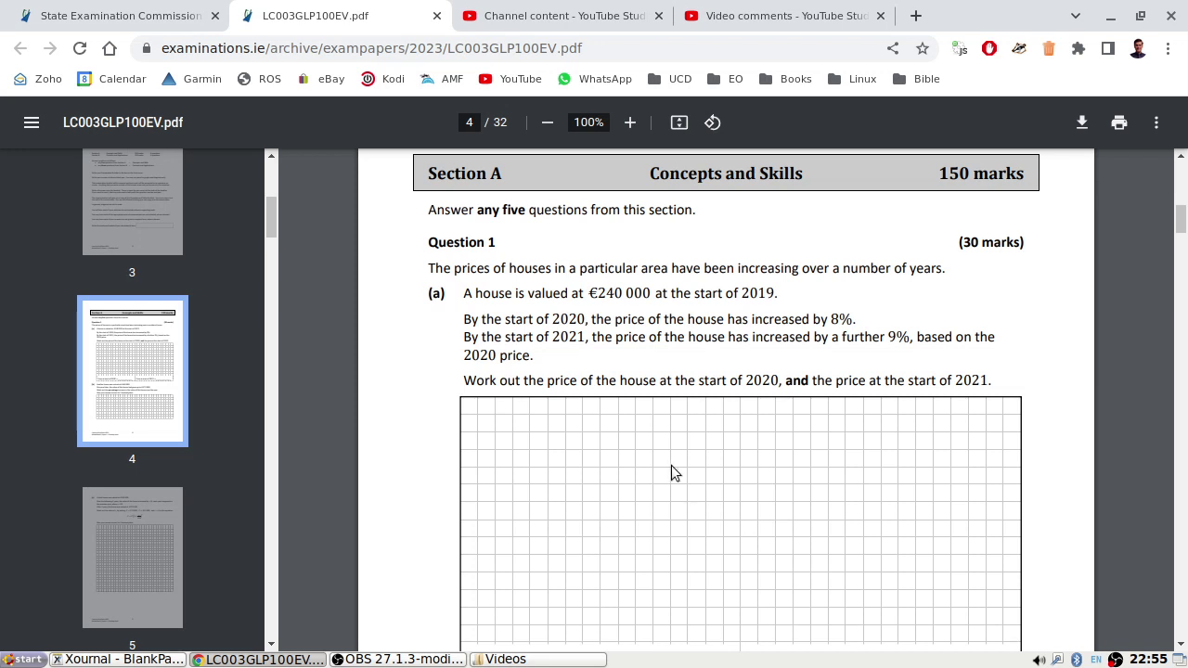
Take a selection screenshot of question (a)'s house-price text and copy it to the clipboard.
key(Print)
click(702, 284)
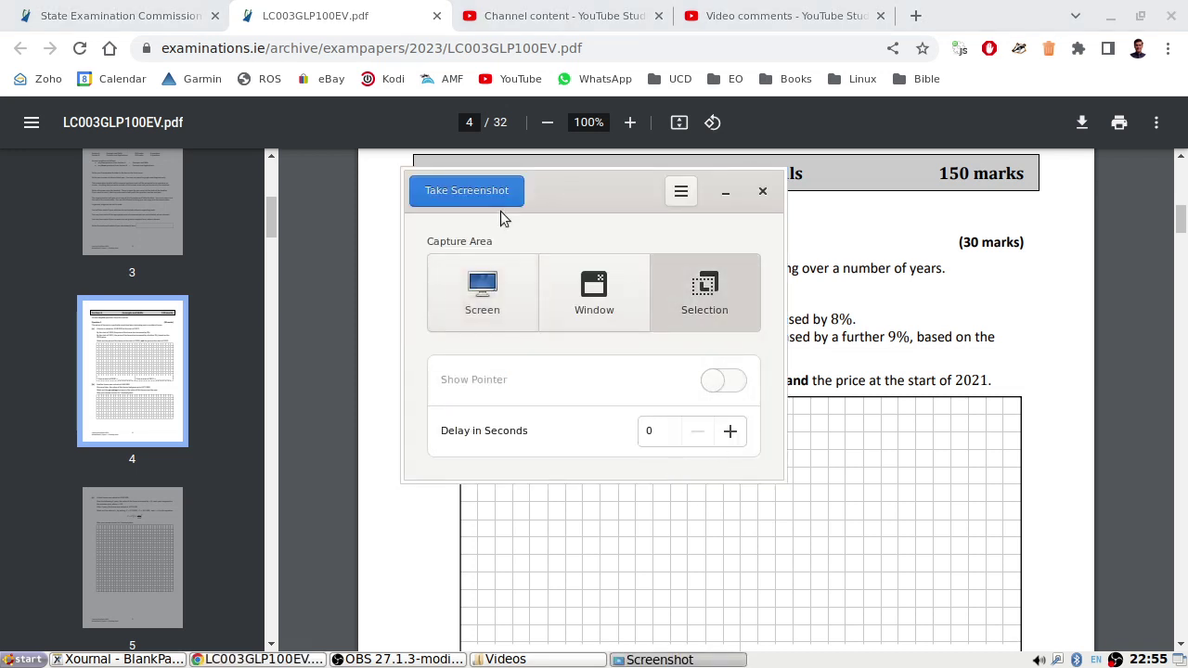
click(474, 190)
mouse_move(423, 257)
mouse_down()
mouse_move(920, 417)
mouse_move(1009, 398)
mouse_up()
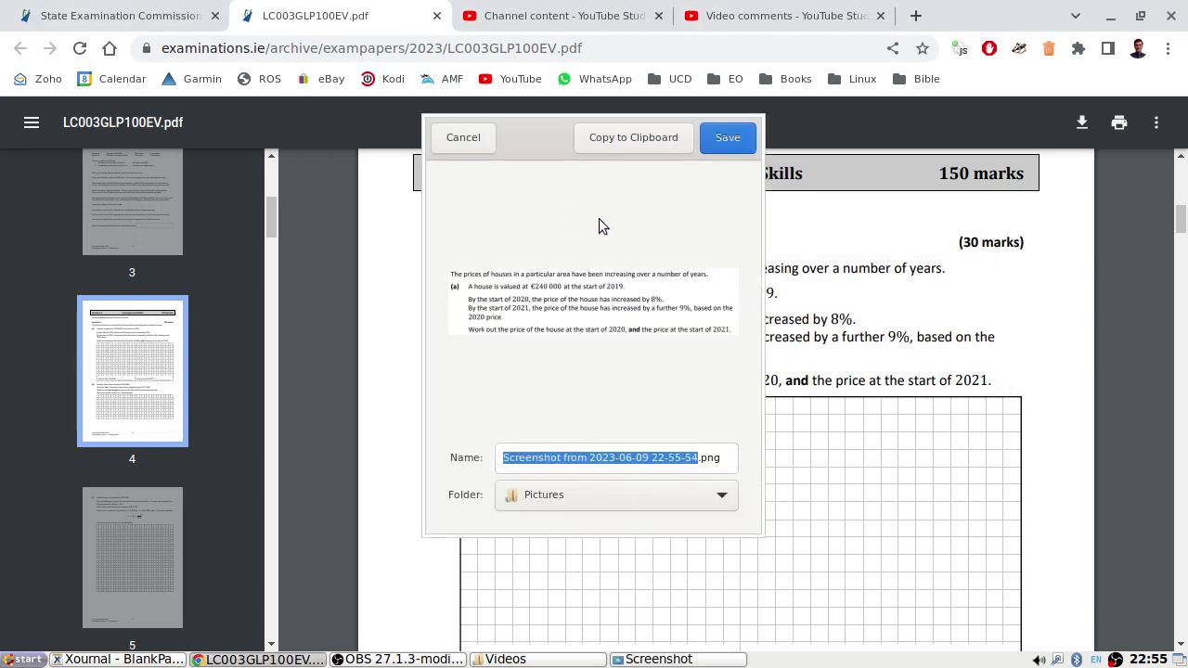
click(452, 146)
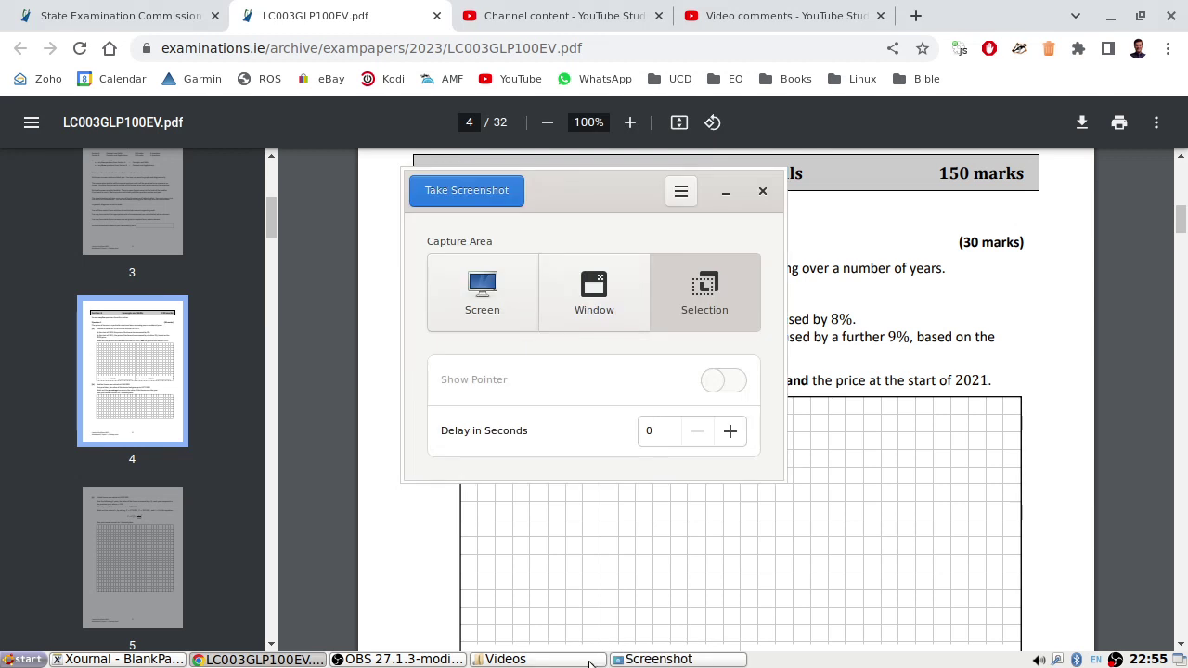
click(506, 659)
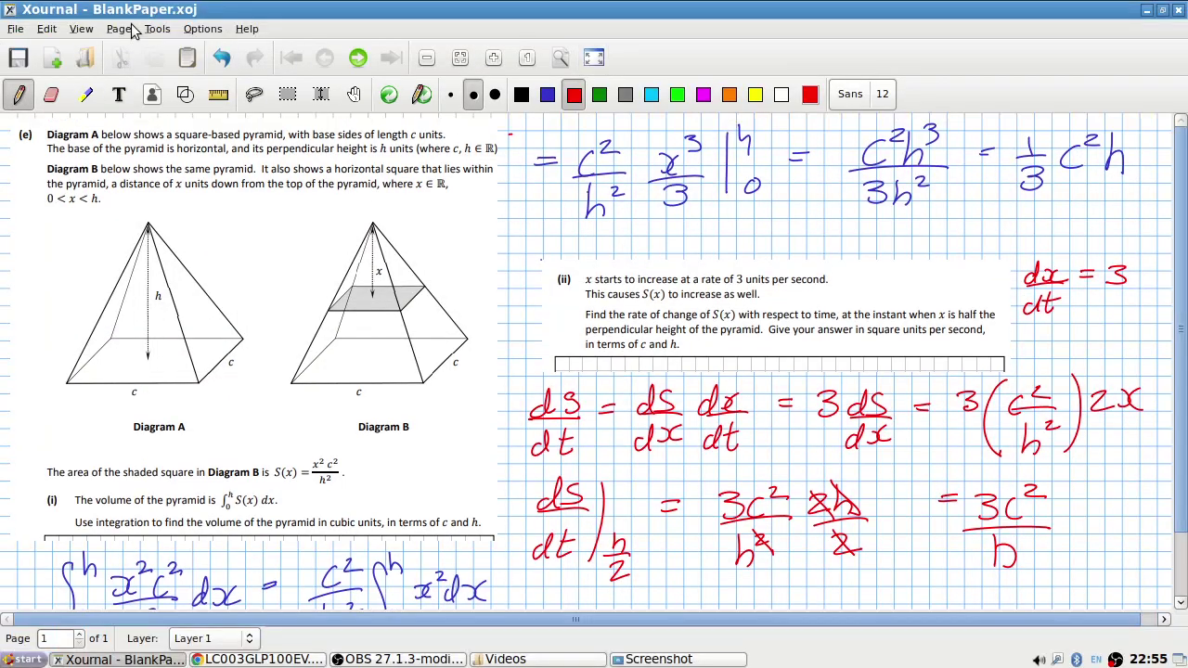
Delete the layer holding the old working and paste the question (a) capture.
click(121, 29)
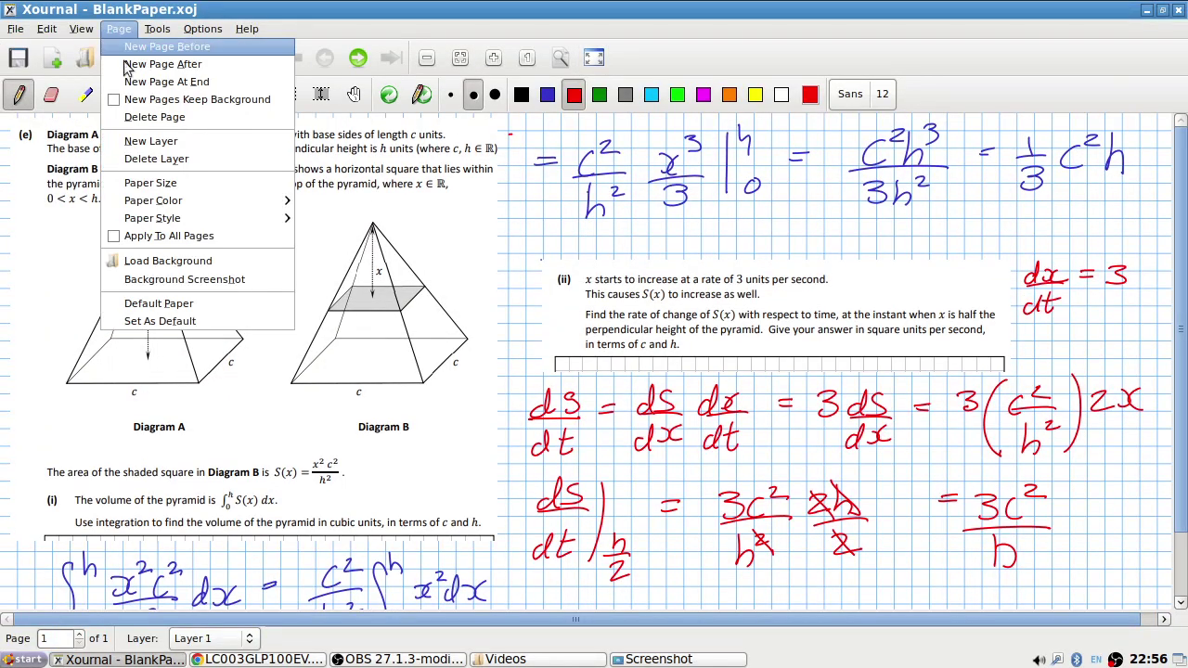
click(113, 160)
key(ctrl+v)
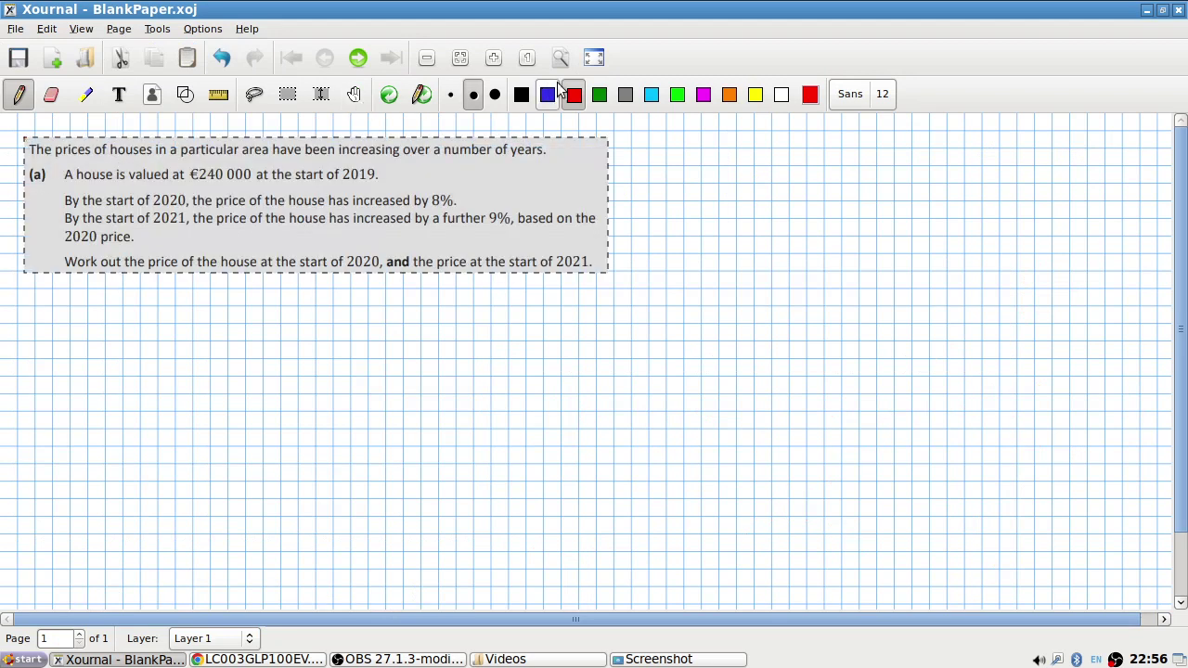
Handwrite 240000 in black pen below question (a).
click(521, 94)
click(19, 94)
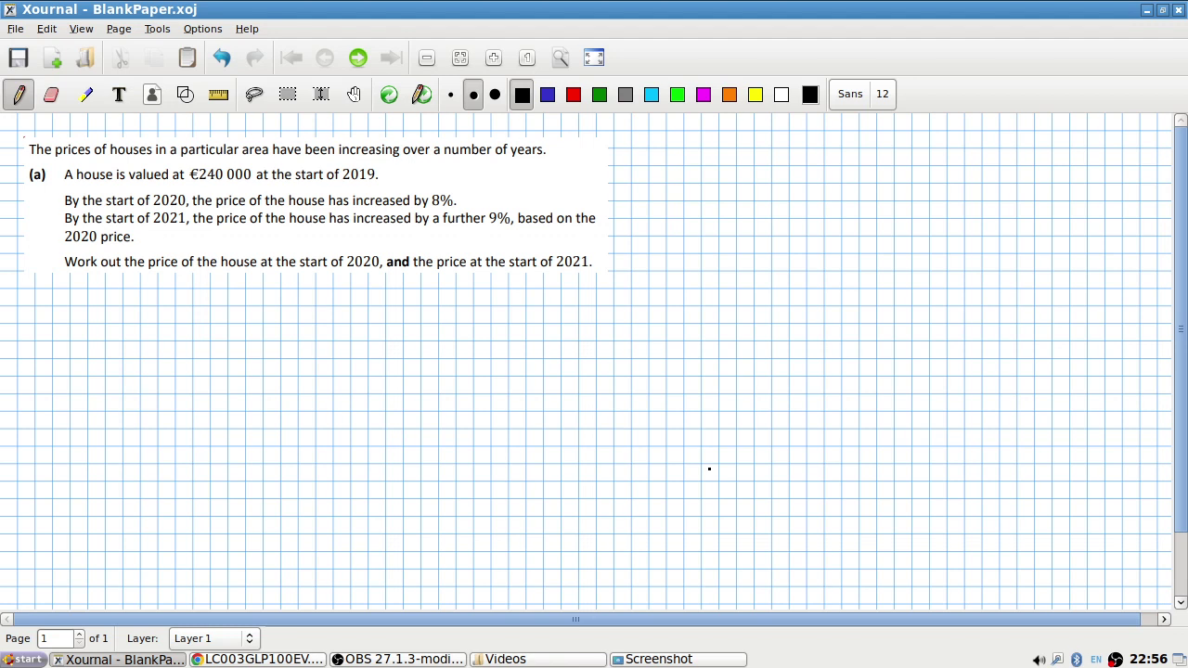
mouse_move(54, 307)
mouse_down()
mouse_move(73, 323)
mouse_move(90, 312)
mouse_up()
mouse_move(87, 306)
mouse_down()
mouse_move(85, 323)
mouse_move(103, 310)
mouse_move(155, 312)
mouse_up()
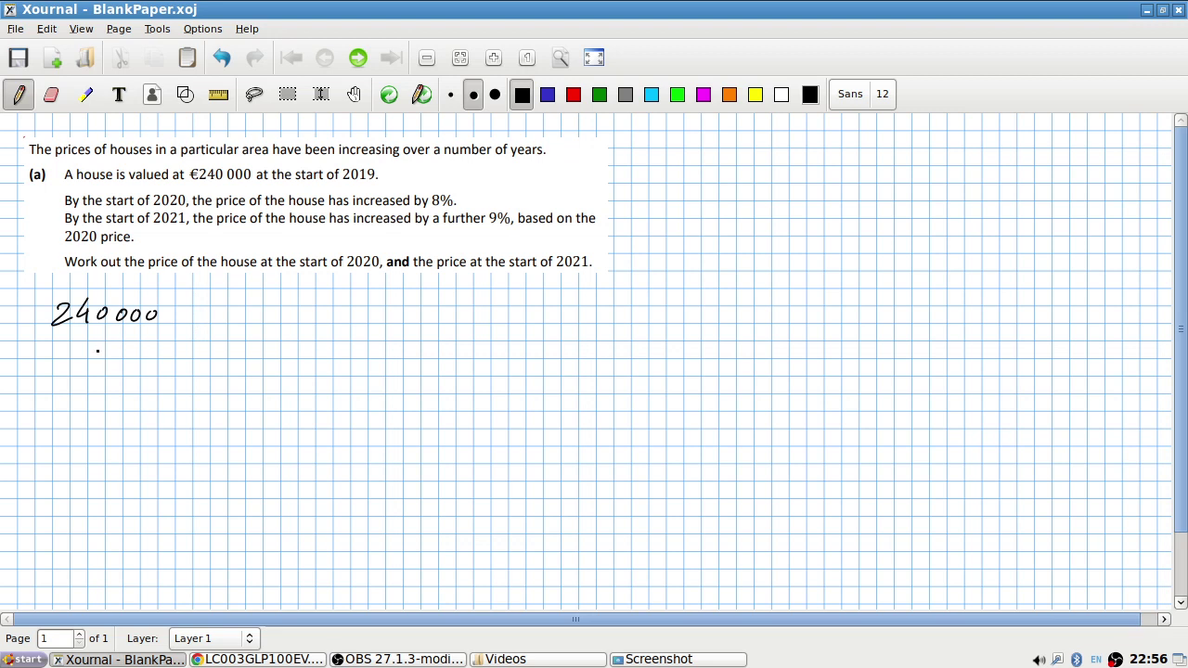
Write the years 2019 and 2020 under the 240000 line.
mouse_move(77, 353)
mouse_down()
mouse_move(93, 372)
mouse_move(101, 359)
mouse_up()
mouse_move(112, 359)
mouse_down()
mouse_move(113, 371)
mouse_move(129, 372)
mouse_up()
drag(223, 354, 237, 368)
mouse_move(246, 355)
mouse_down()
mouse_move(238, 364)
mouse_move(246, 355)
mouse_up()
drag(252, 353, 282, 368)
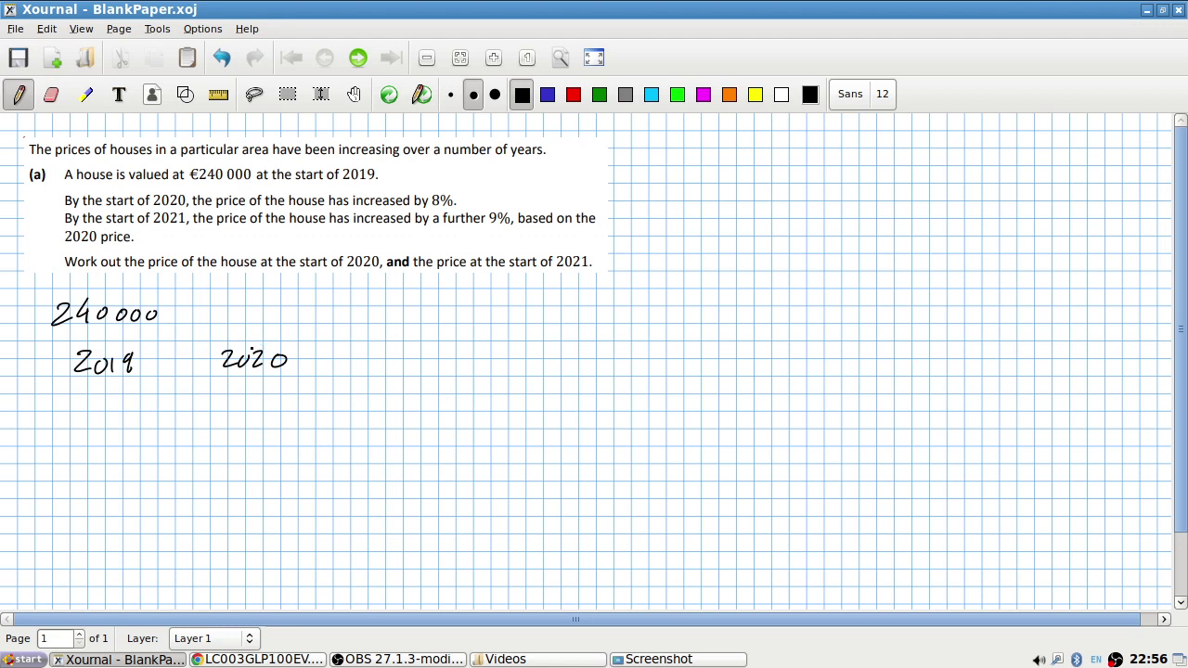
Note the multiplier 1.08 beside the 8% line and write 259200 above 2020.
click(508, 191)
mouse_move(498, 183)
mouse_down()
mouse_move(498, 199)
mouse_move(525, 184)
mouse_up()
mouse_move(543, 176)
mouse_down()
mouse_move(534, 190)
mouse_move(542, 176)
mouse_up()
mouse_move(215, 308)
mouse_down()
mouse_move(232, 324)
mouse_move(287, 324)
mouse_move(298, 311)
mouse_up()
drag(317, 309, 317, 311)
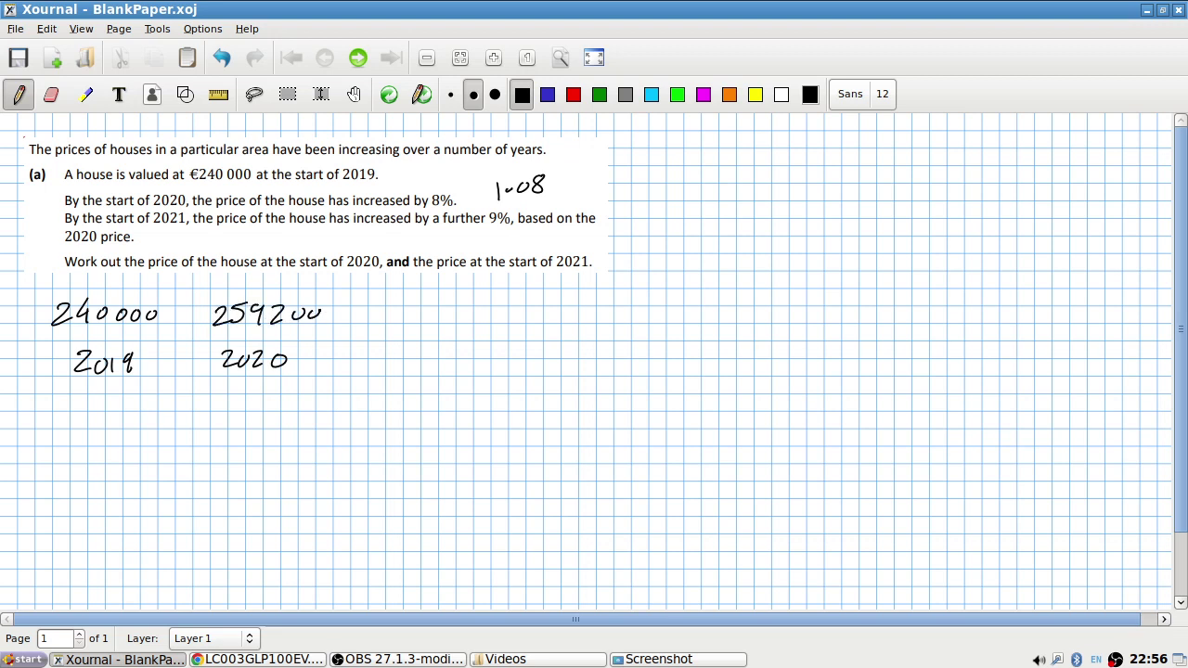
Write 2021 beside 2020 and the multiplier 1.09 under 1.08.
drag(362, 352, 382, 363)
drag(396, 352, 427, 363)
mouse_move(494, 233)
mouse_down()
mouse_move(490, 246)
mouse_move(500, 244)
mouse_up()
drag(506, 236, 521, 247)
Write 282528 above 2021 and box the answers 259200 and 282528.
mouse_move(358, 307)
mouse_down()
mouse_move(376, 325)
mouse_move(394, 305)
mouse_move(421, 318)
mouse_up()
drag(435, 301, 423, 318)
drag(443, 304, 456, 320)
drag(468, 303, 465, 306)
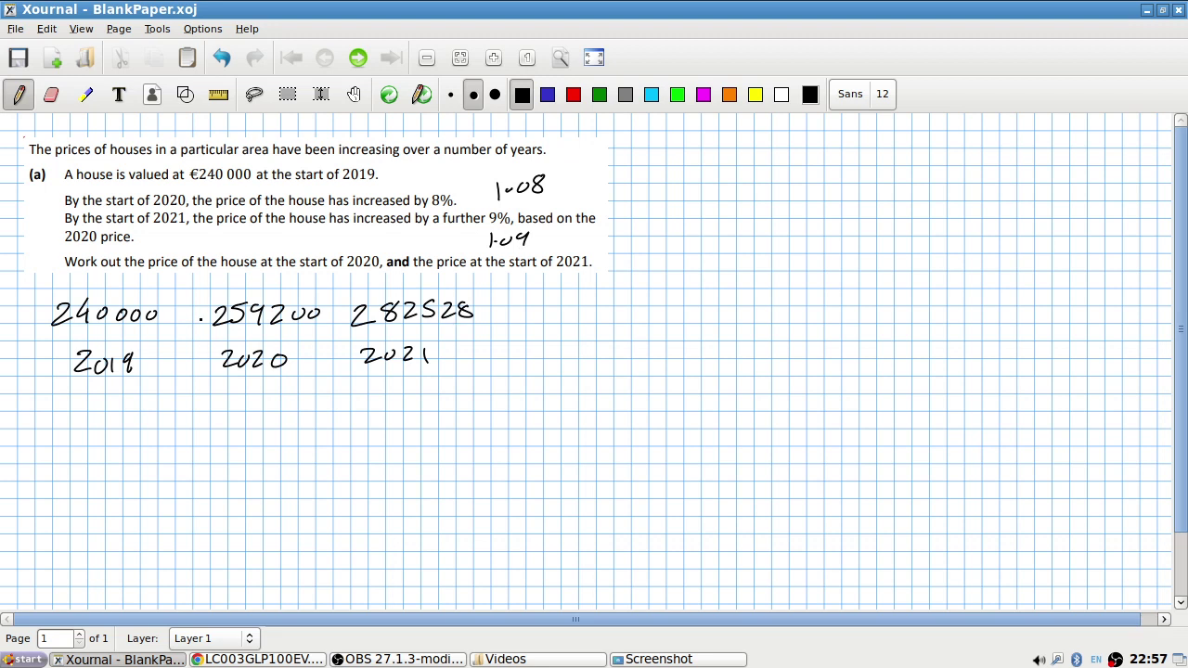
mouse_move(206, 295)
mouse_down()
mouse_move(204, 308)
mouse_move(342, 375)
mouse_move(225, 284)
mouse_move(213, 295)
mouse_up()
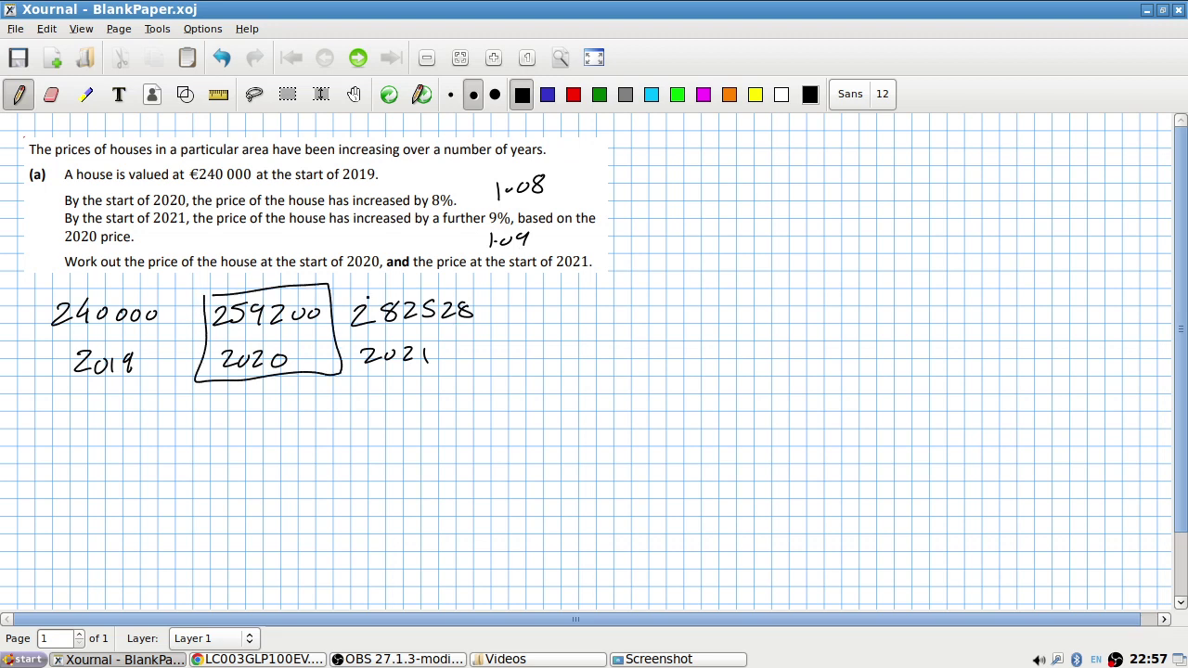
mouse_move(353, 280)
mouse_down()
mouse_move(499, 278)
mouse_move(431, 371)
mouse_move(350, 372)
mouse_move(352, 278)
mouse_up()
Scroll the exam PDF down to question (b) and bring Screenshot forward, discarding a stray capture.
key(alt+Tab)
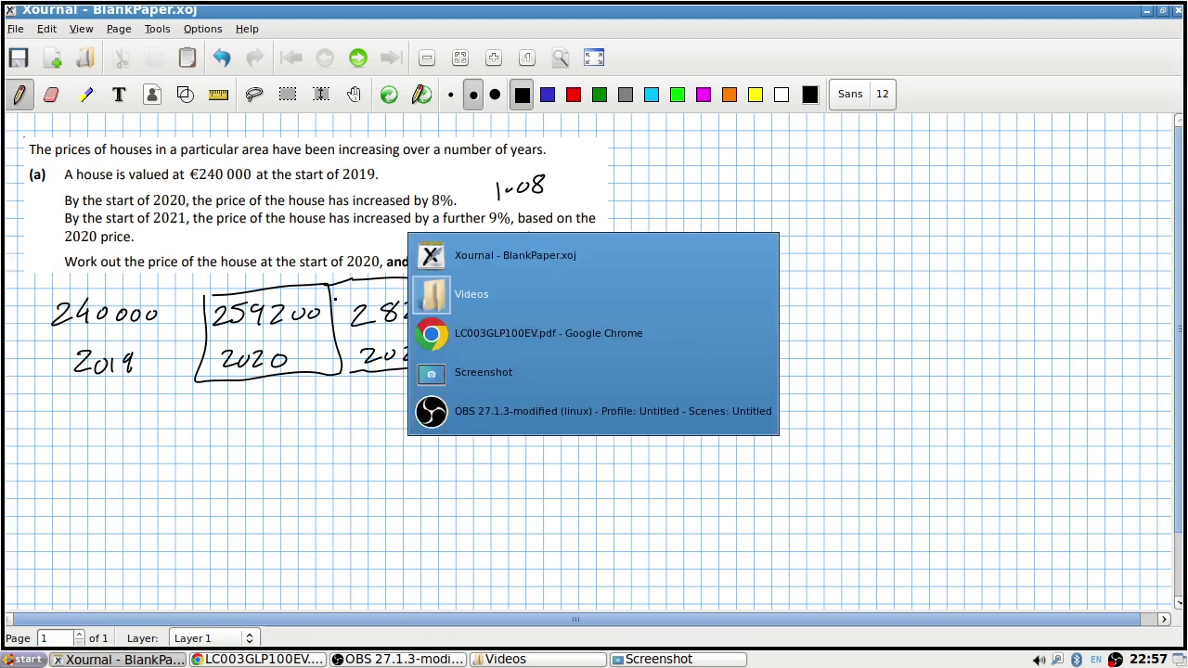
key(alt+Tab)
key(alt+Tab)
key(alt+Tab)
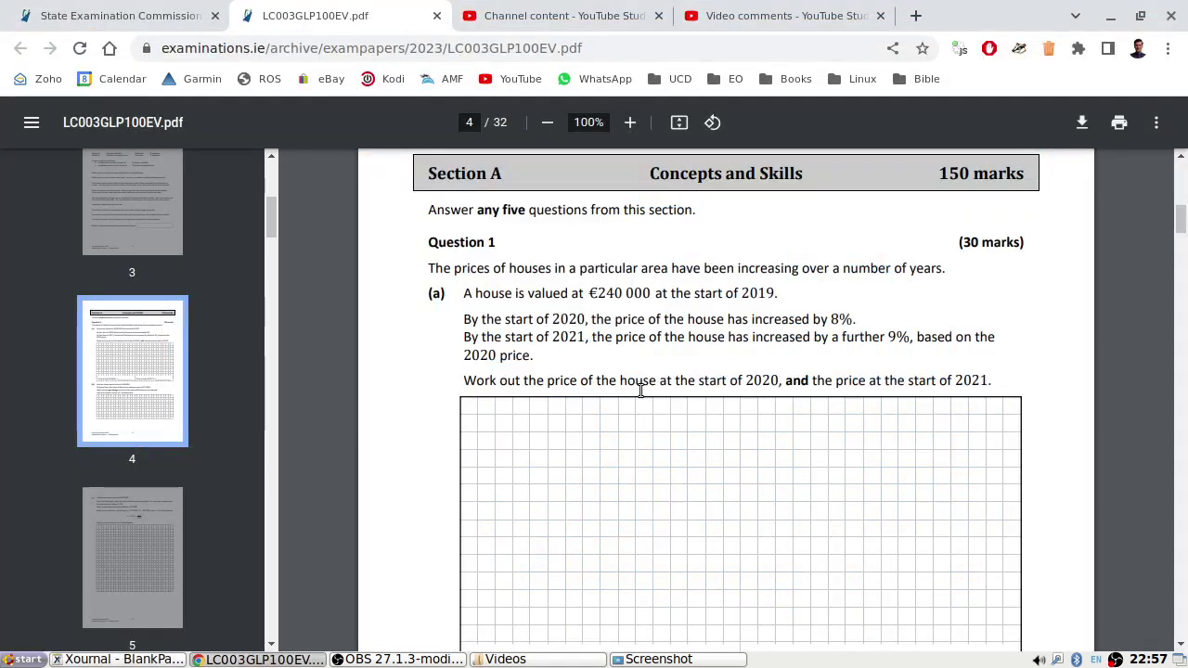
scroll(640, 388, down, 5)
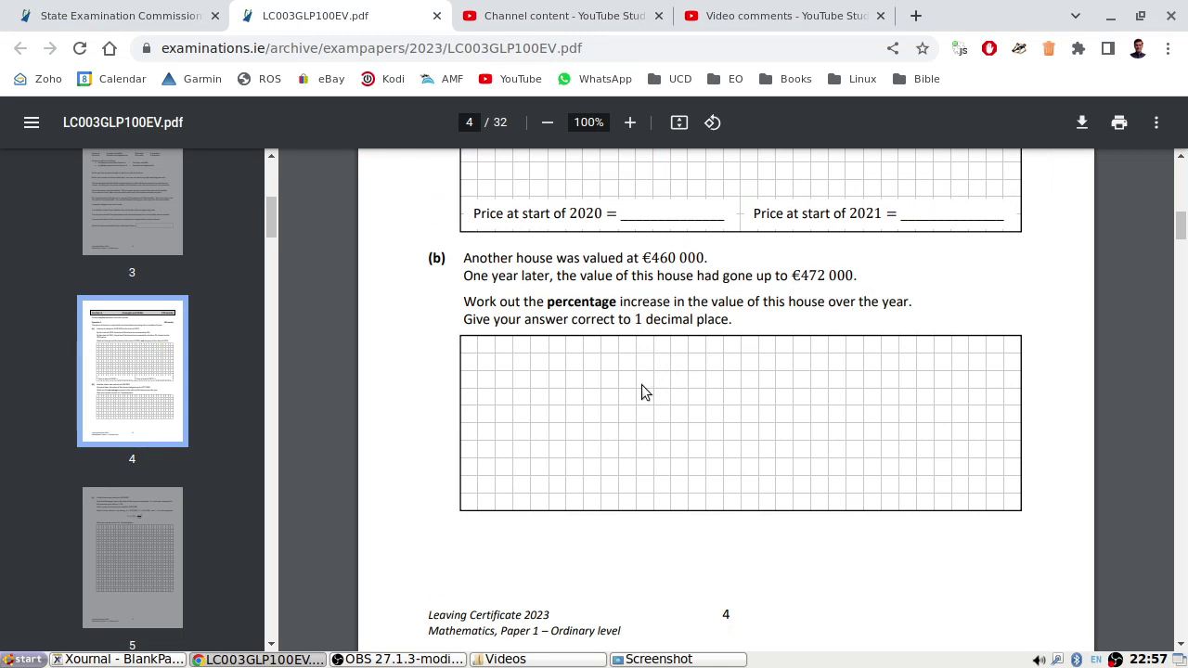
key(alt+Tab)
click(469, 196)
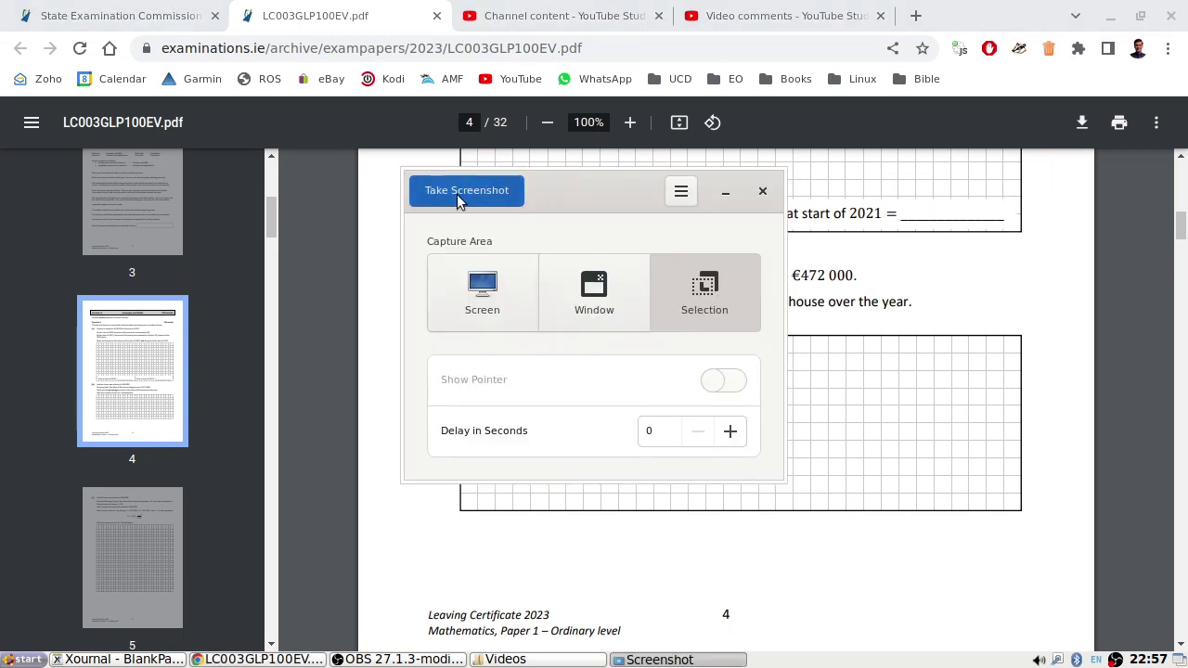
click(471, 146)
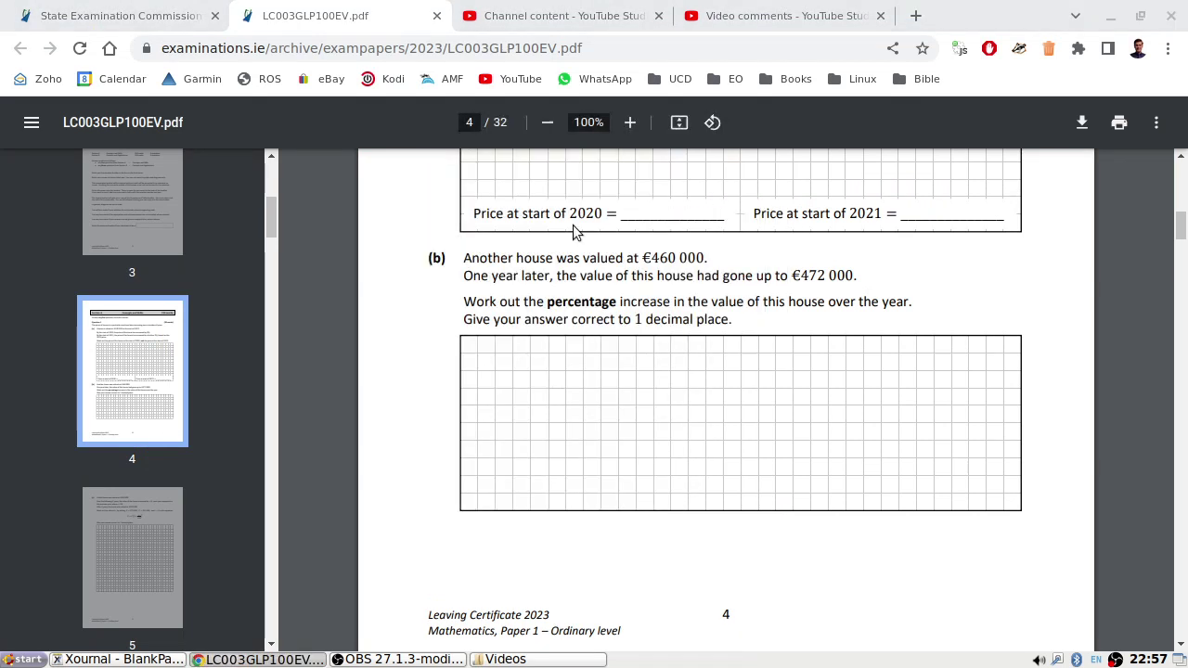
Copy a selection capture of question (b)'s percentage-increase text and return to Xournal.
click(706, 283)
click(509, 197)
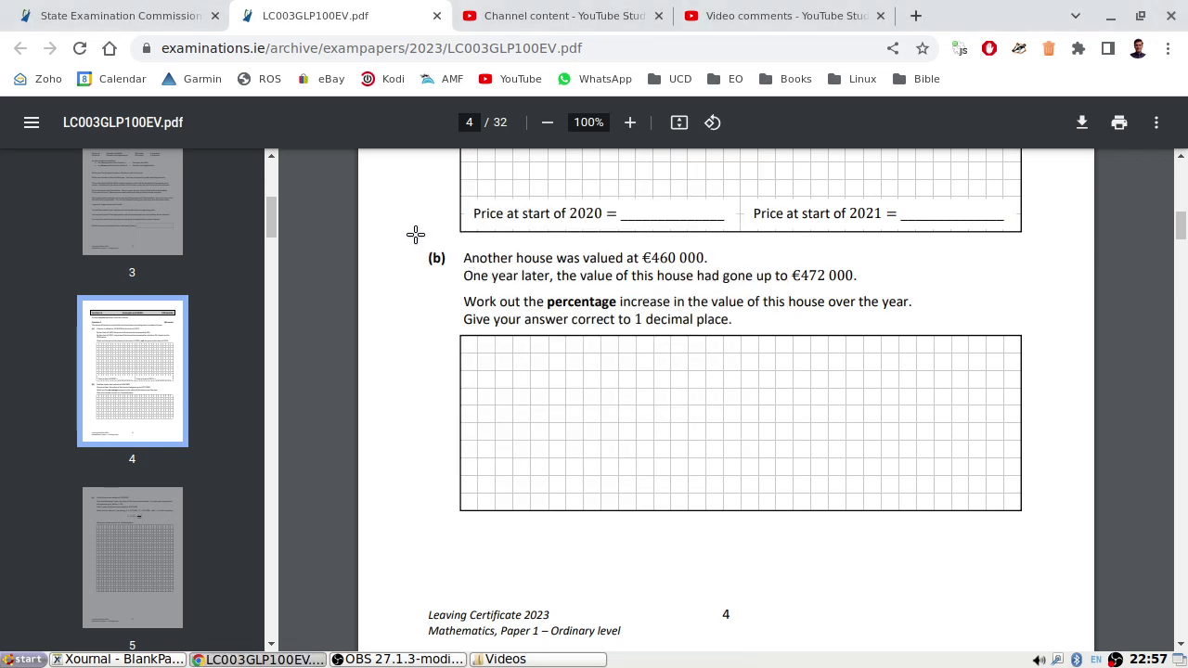
drag(416, 234, 922, 346)
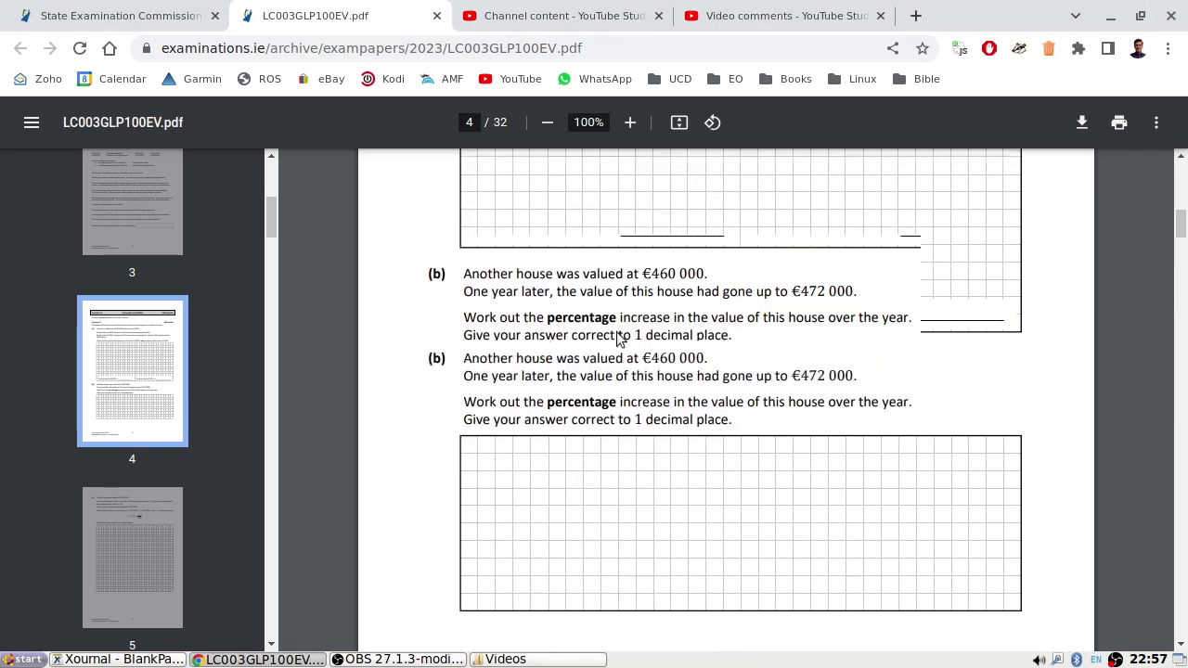
click(583, 139)
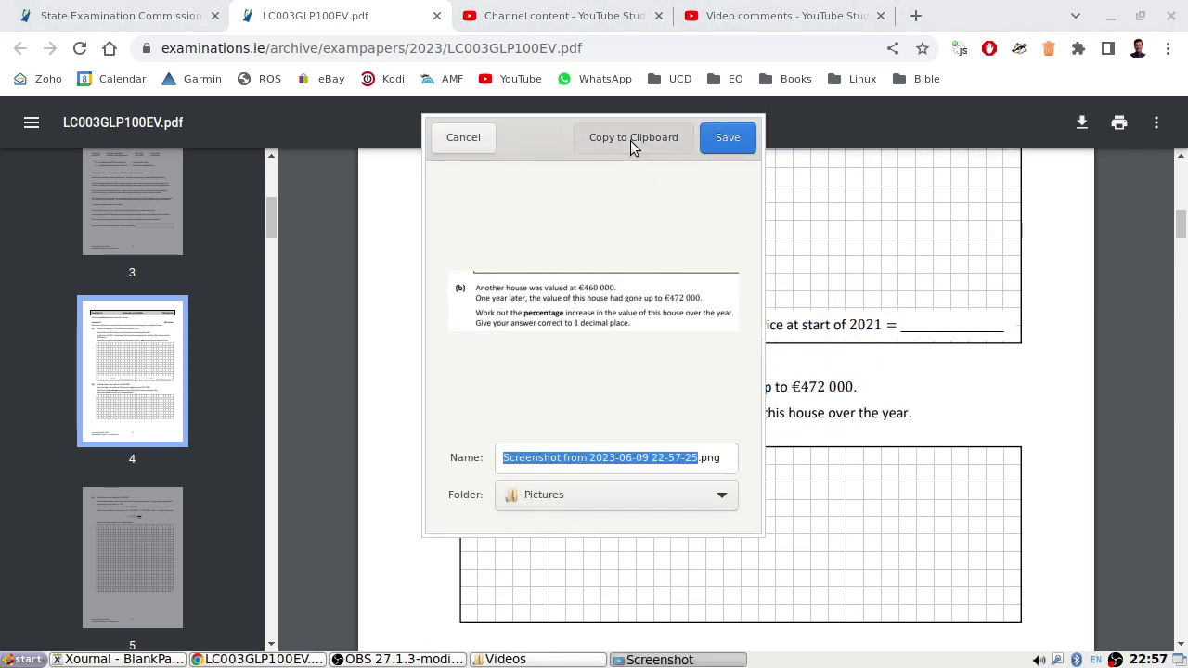
key(alt+Tab)
key(Tab)
scroll(34, 368, down, 1)
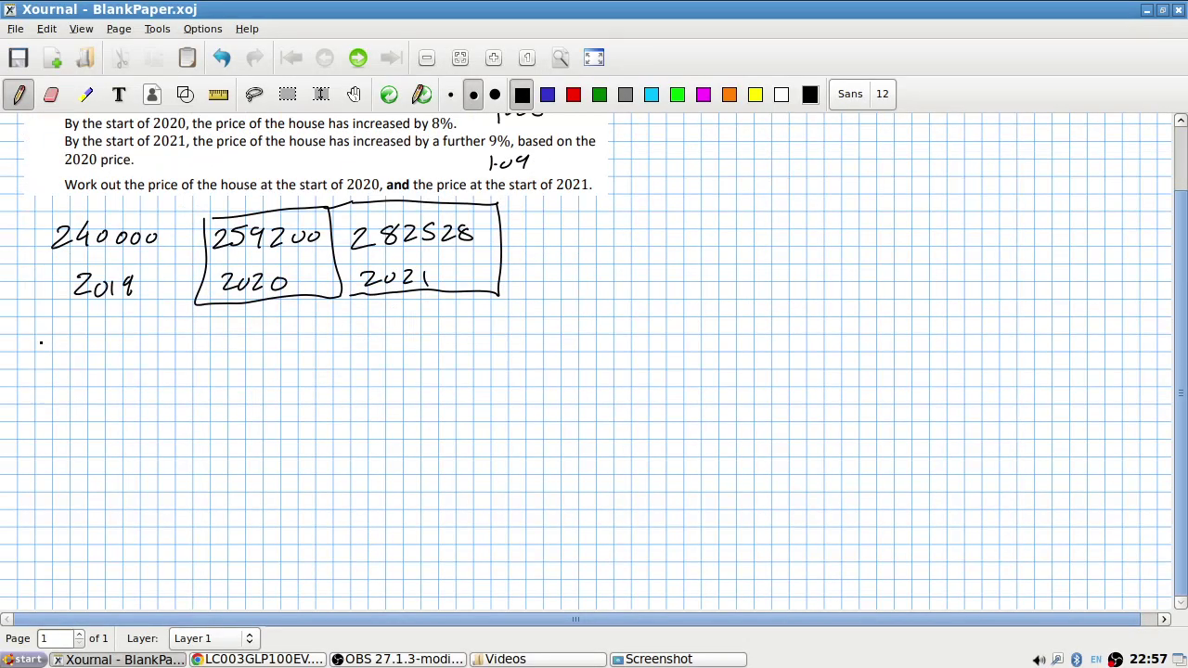
Paste question (b) below the boxed answers and show the page fullscreen.
key(ctrl+v)
mouse_move(620, 159)
mouse_down()
mouse_move(87, 377)
mouse_move(77, 351)
mouse_up()
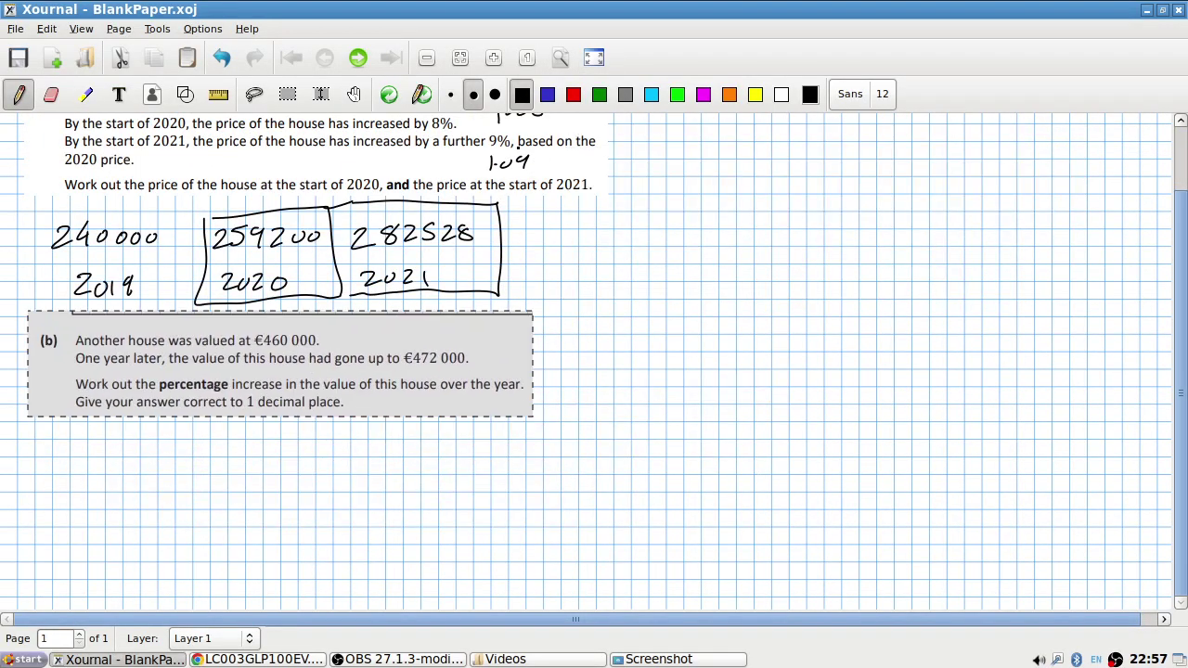
click(594, 58)
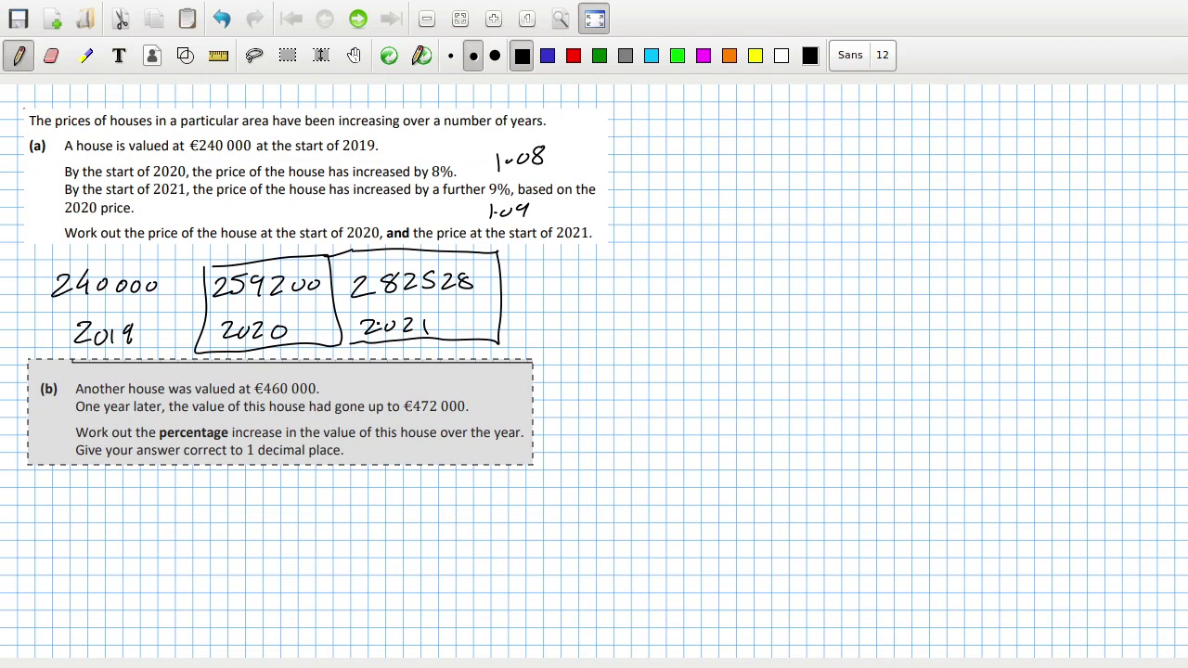
Handwrite the fraction (472 000 − 460 000) / 460 000 under question (b).
mouse_move(100, 493)
mouse_down()
mouse_move(108, 512)
mouse_move(96, 521)
mouse_move(173, 506)
mouse_up()
drag(185, 504, 262, 516)
drag(273, 499, 270, 518)
mouse_move(277, 501)
mouse_down()
mouse_move(271, 512)
mouse_move(306, 508)
mouse_up()
drag(323, 507, 338, 509)
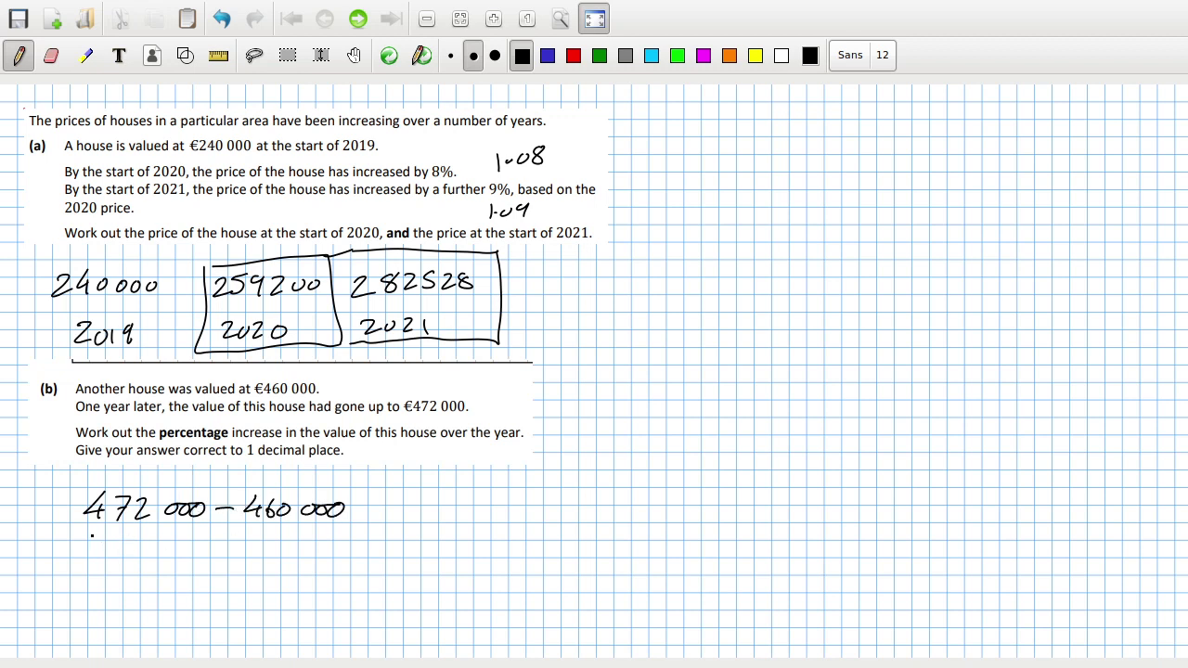
drag(92, 535, 364, 531)
drag(188, 542, 180, 555)
drag(195, 544, 193, 558)
mouse_move(210, 542)
mouse_down()
mouse_move(206, 557)
mouse_move(251, 555)
mouse_up()
drag(269, 546, 280, 554)
drag(386, 516, 403, 523)
Add ×100% beside the fraction and write = 2.6% beneath it.
mouse_move(397, 512)
mouse_down()
mouse_move(389, 532)
mouse_move(411, 527)
mouse_up()
drag(426, 513, 440, 513)
drag(458, 499, 460, 503)
drag(475, 498, 470, 518)
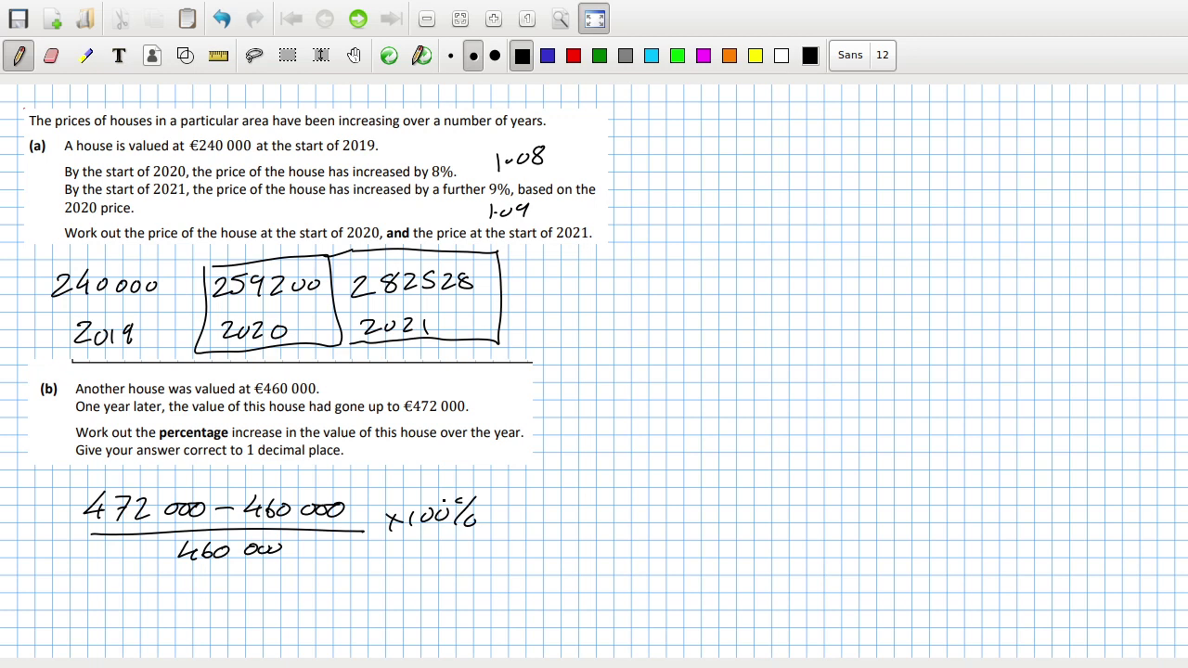
drag(265, 612, 279, 619)
mouse_move(297, 602)
mouse_down()
mouse_move(319, 620)
mouse_move(381, 599)
mouse_up()
click(335, 612)
mouse_move(397, 590)
mouse_down()
mouse_move(379, 622)
mouse_move(400, 619)
mouse_up()
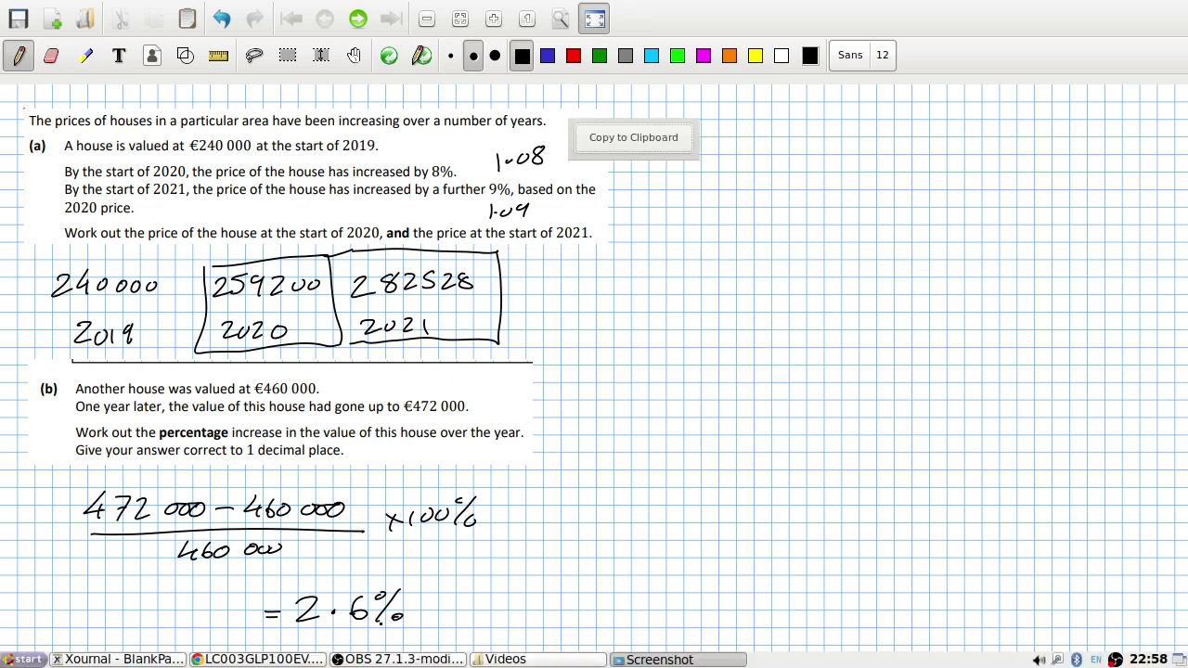
Scroll the PDF to question (c) and copy a selection capture of it.
key(alt+Tab)
scroll(757, 315, down, 5)
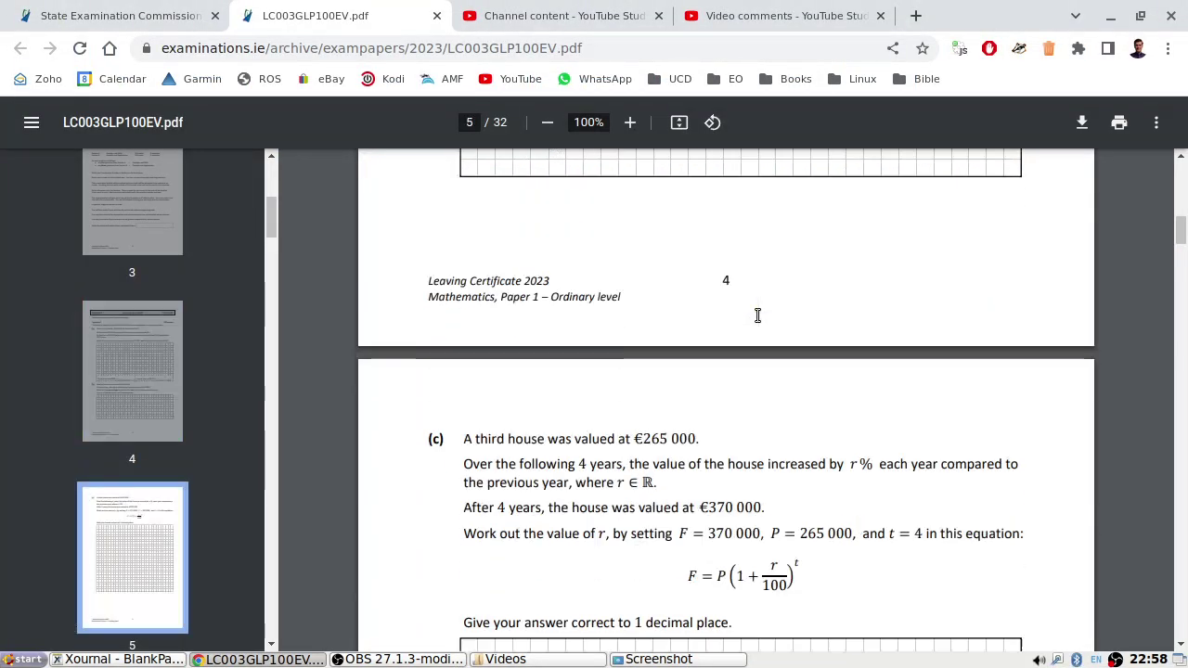
key(alt+Tab)
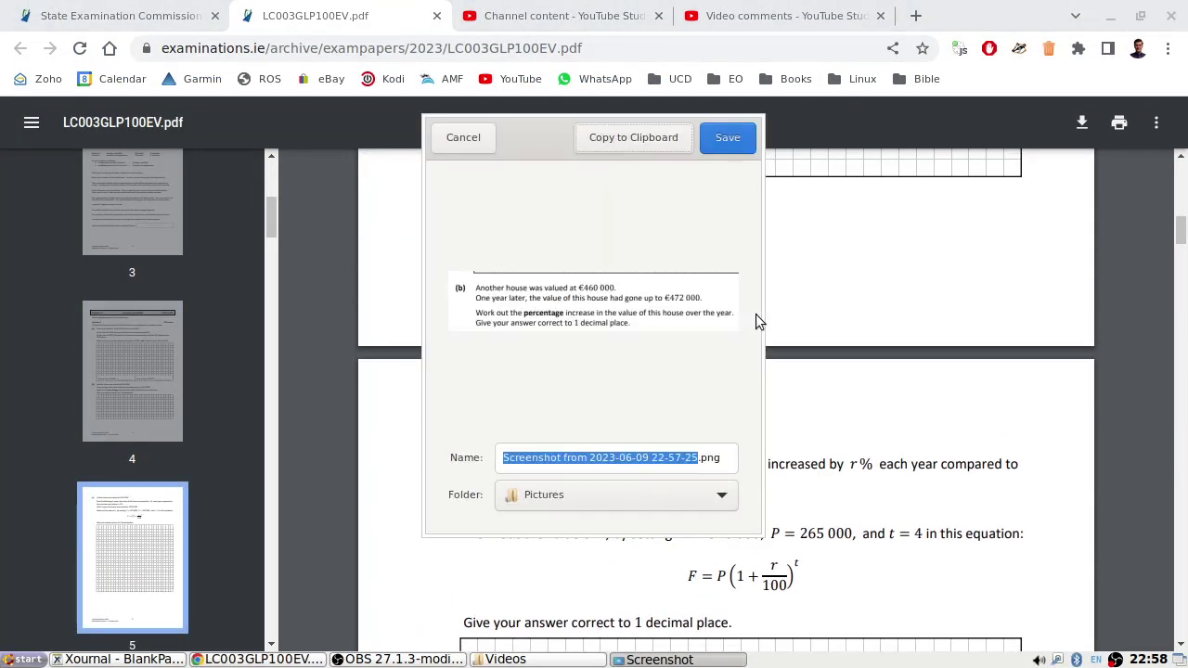
click(483, 140)
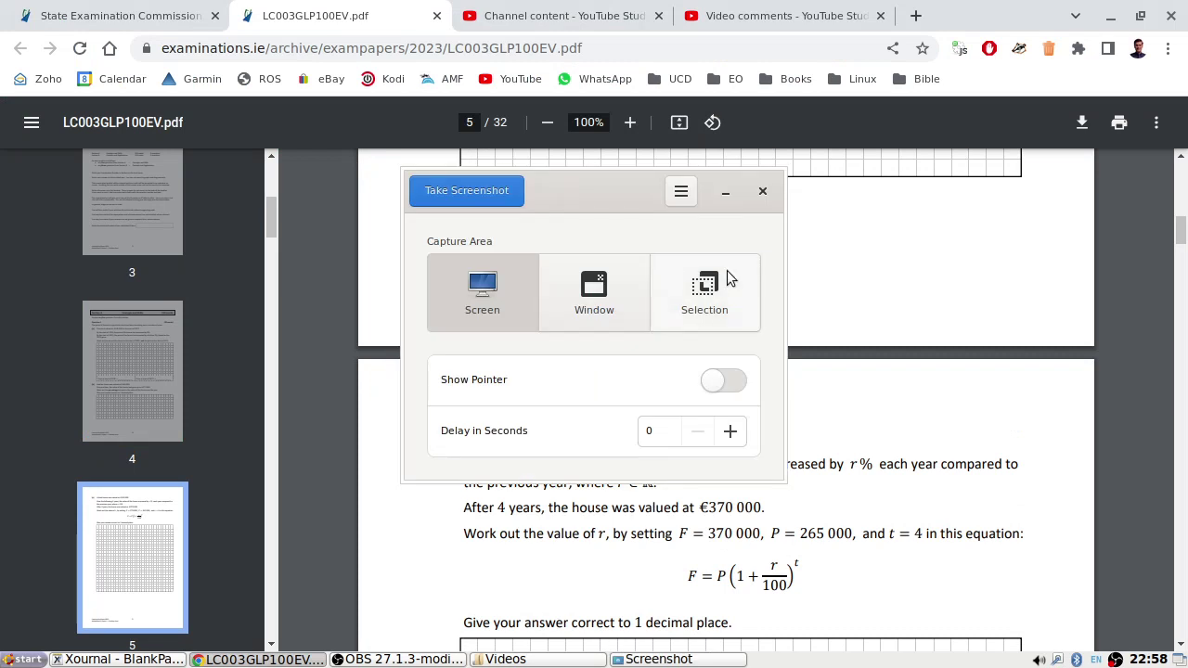
click(728, 276)
click(487, 200)
mouse_move(408, 416)
mouse_down()
mouse_move(981, 589)
mouse_move(1050, 628)
mouse_up()
click(665, 139)
Paste the question (c) capture at the top right of the Xournal page.
key(alt+Tab)
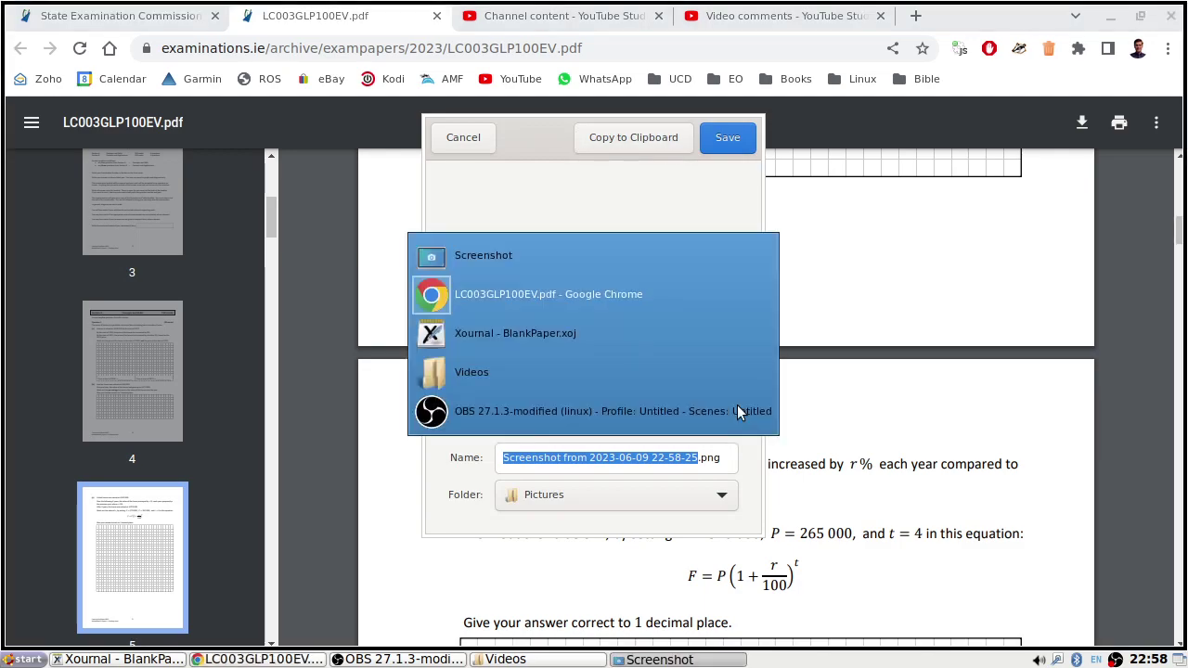
key(ctrl+v)
key(ctrl+z)
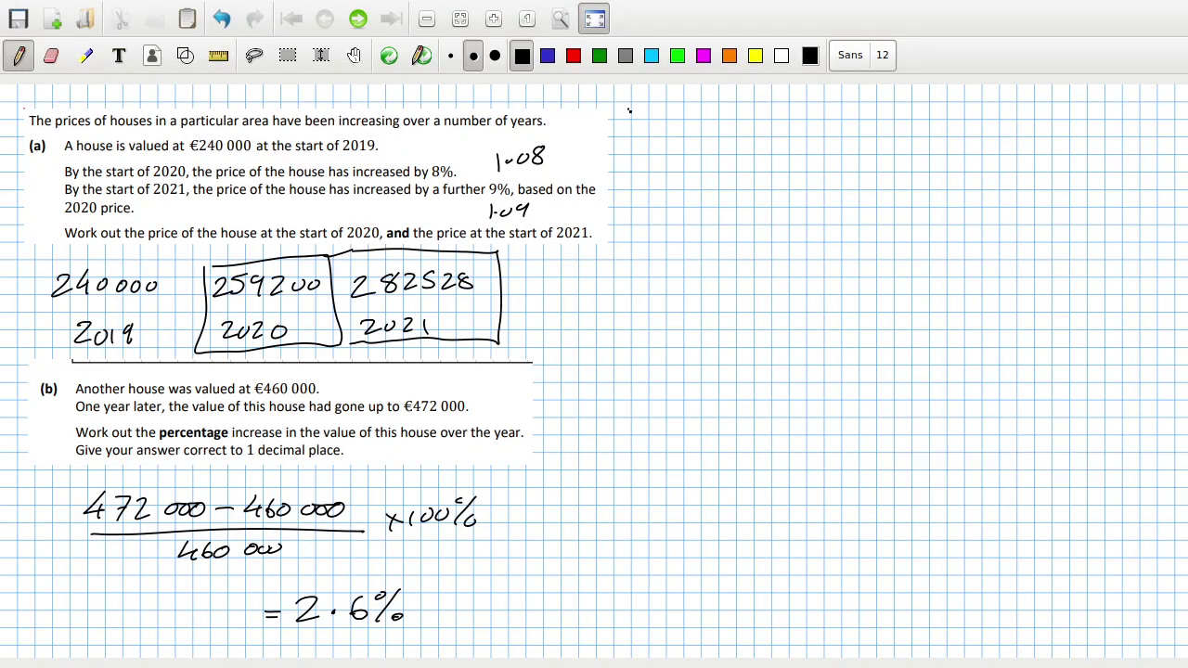
key(ctrl+v)
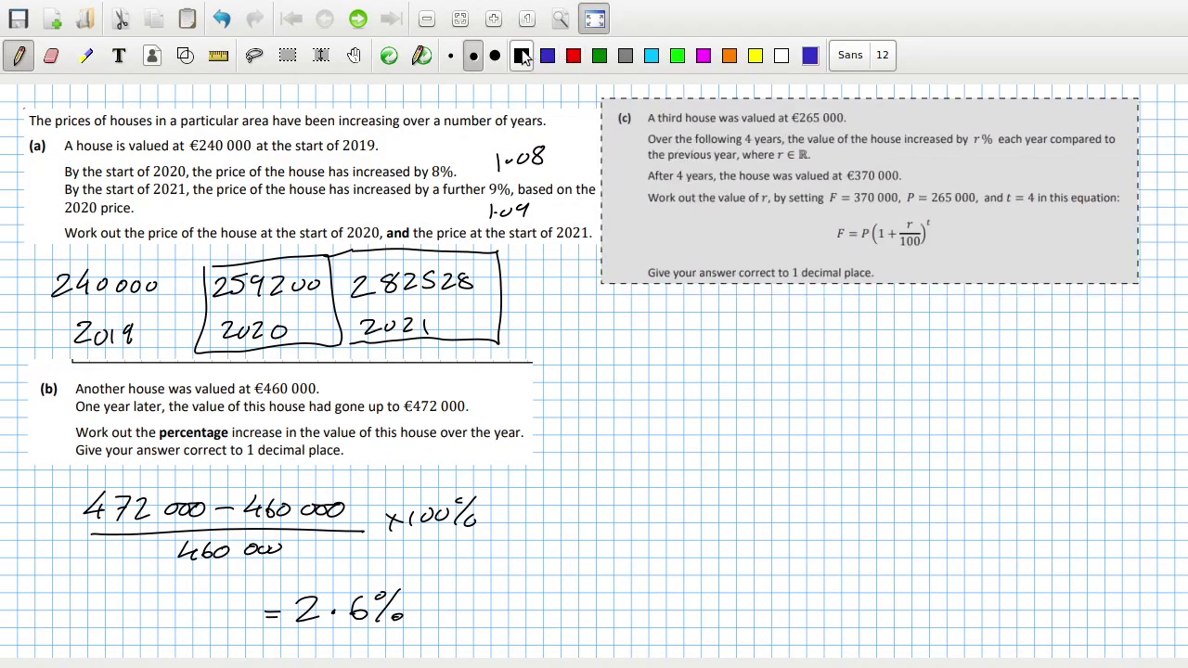
Deselect the pasted image and handwrite 370 000 = 265 000(1 + r/100)^4 beneath question (c).
click(683, 267)
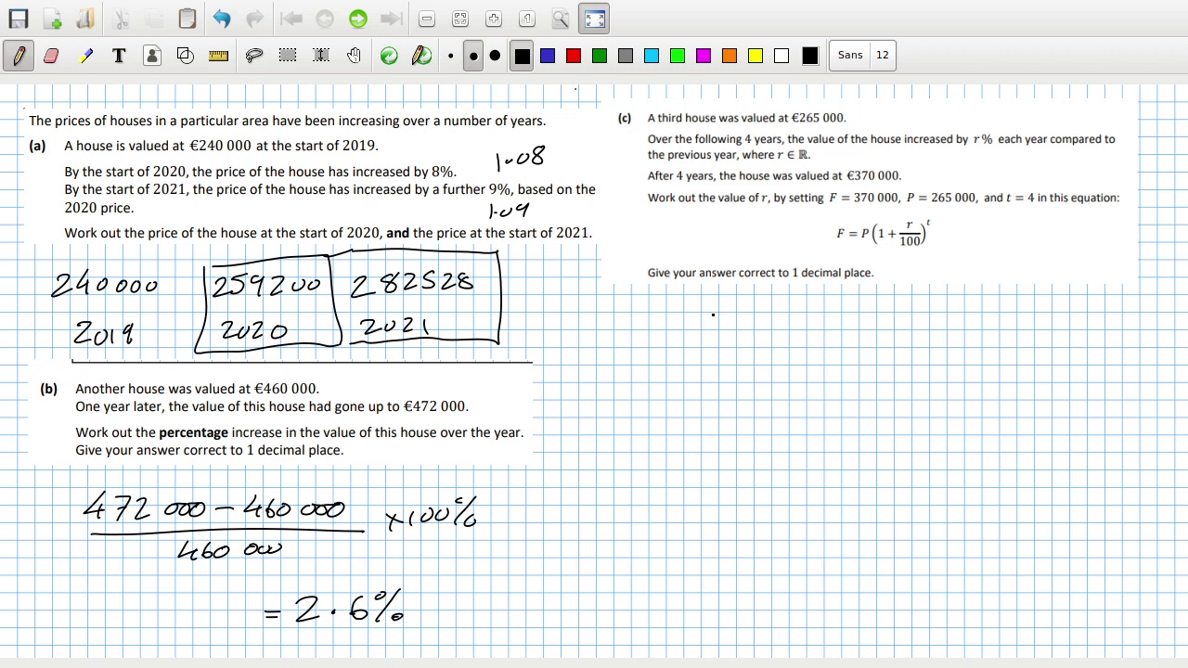
mouse_move(713, 310)
mouse_down()
mouse_move(715, 330)
mouse_move(742, 332)
mouse_move(753, 319)
mouse_up()
drag(766, 314, 862, 314)
drag(846, 322, 891, 324)
mouse_move(906, 309)
mouse_down()
mouse_move(898, 321)
mouse_move(980, 313)
mouse_move(969, 345)
mouse_up()
mouse_move(997, 307)
mouse_down()
mouse_move(997, 325)
mouse_move(1022, 313)
mouse_up()
mouse_move(1013, 306)
mouse_down()
mouse_move(1013, 321)
mouse_move(1052, 314)
mouse_up()
drag(1043, 324, 1042, 344)
drag(1060, 330, 1103, 341)
drag(1123, 280, 1130, 305)
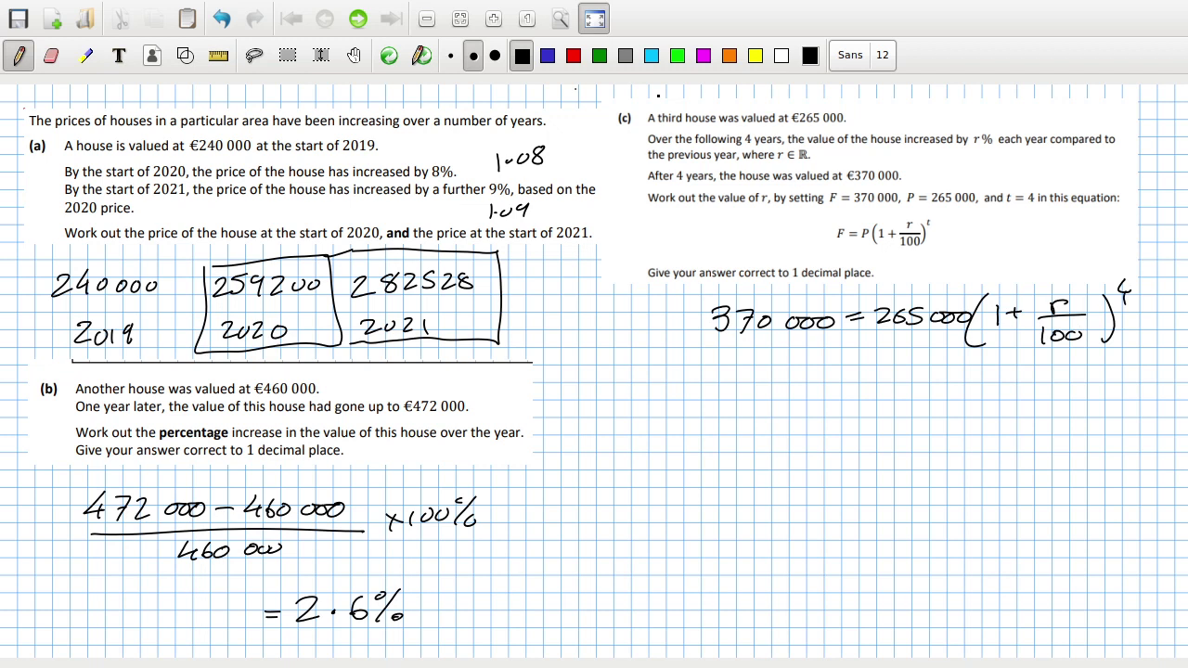
In red, cross out 265 000 and rewrite it as the divisor under 370 000.
click(574, 56)
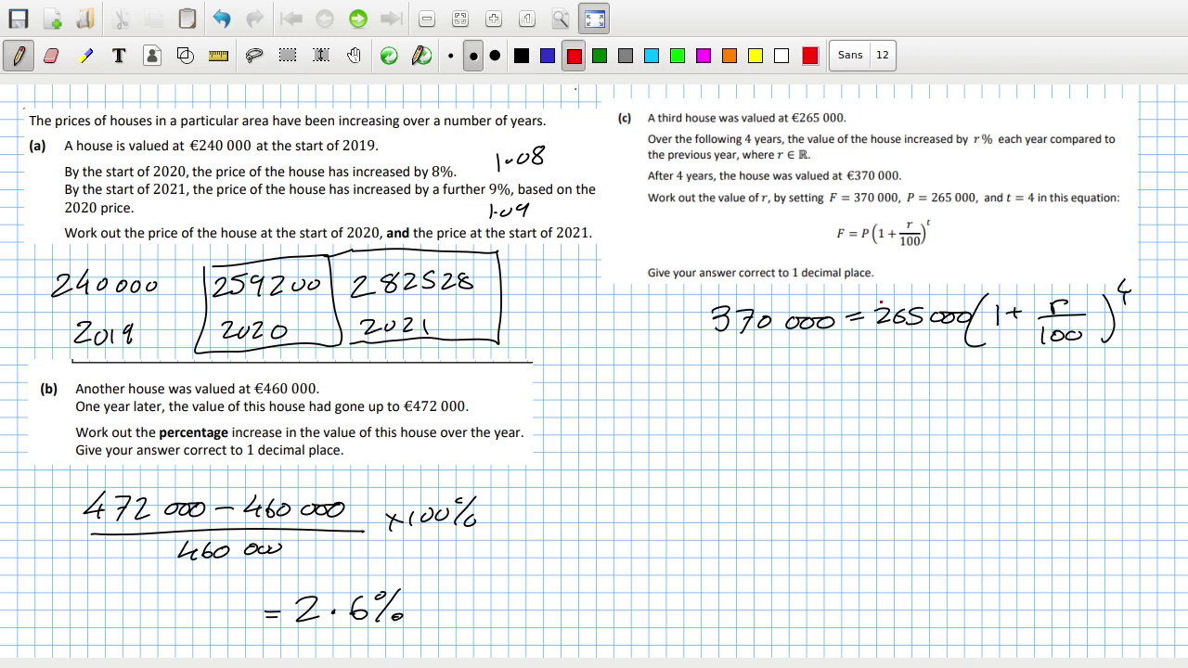
drag(880, 307, 954, 323)
drag(717, 339, 835, 336)
drag(722, 360, 741, 378)
mouse_move(757, 358)
mouse_down()
mouse_move(748, 375)
mouse_move(782, 363)
mouse_up()
drag(800, 362, 809, 361)
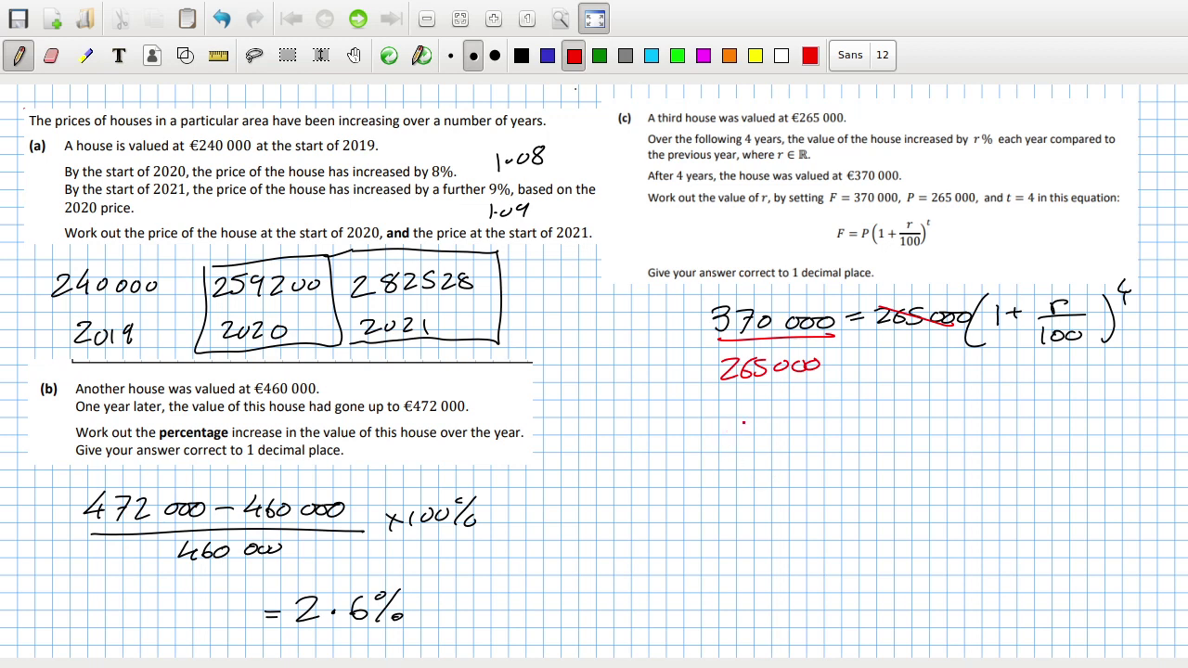
Write 74/53 = 1 + r/100, then undo the added bracket and power 4.
mouse_move(742, 415)
mouse_down()
mouse_move(748, 434)
mouse_move(757, 424)
mouse_up()
mouse_move(770, 412)
mouse_down()
mouse_move(786, 425)
mouse_move(776, 432)
mouse_up()
mouse_move(742, 435)
mouse_down()
mouse_move(787, 433)
mouse_move(738, 449)
mouse_move(748, 464)
mouse_move(737, 468)
mouse_up()
mouse_move(757, 447)
mouse_down()
mouse_move(776, 455)
mouse_move(765, 469)
mouse_up()
drag(828, 424, 902, 444)
mouse_move(926, 425)
mouse_down()
mouse_move(946, 423)
mouse_move(940, 429)
mouse_up()
mouse_move(971, 406)
mouse_down()
mouse_move(973, 423)
mouse_move(994, 405)
mouse_up()
mouse_move(962, 425)
mouse_down()
mouse_move(999, 423)
mouse_move(971, 455)
mouse_up()
drag(978, 440, 1008, 441)
drag(892, 401, 884, 460)
mouse_move(1014, 389)
mouse_down()
mouse_move(1016, 448)
mouse_move(1051, 390)
mouse_move(1045, 401)
mouse_up()
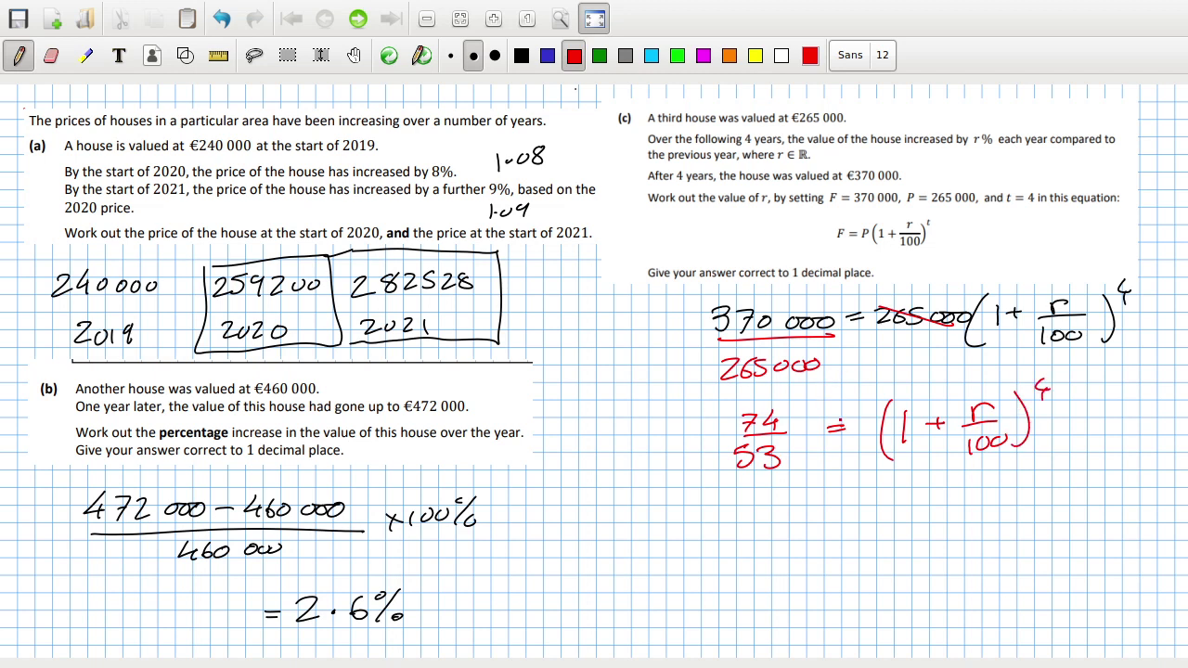
key(ctrl+z)
key(ctrl+z)
key(ctrl+z)
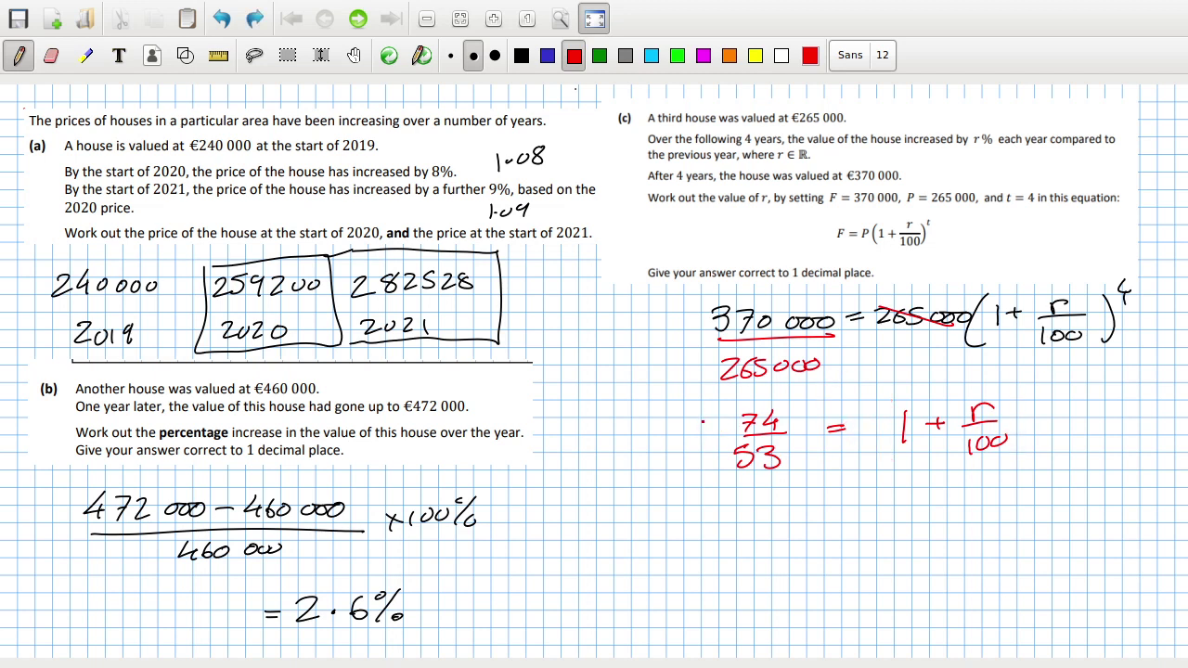
Draw a fourth-root sign over 74/53 and start the decimal value 1.0870 below.
mouse_move(706, 420)
mouse_down()
mouse_move(724, 489)
mouse_move(722, 408)
mouse_move(800, 401)
mouse_up()
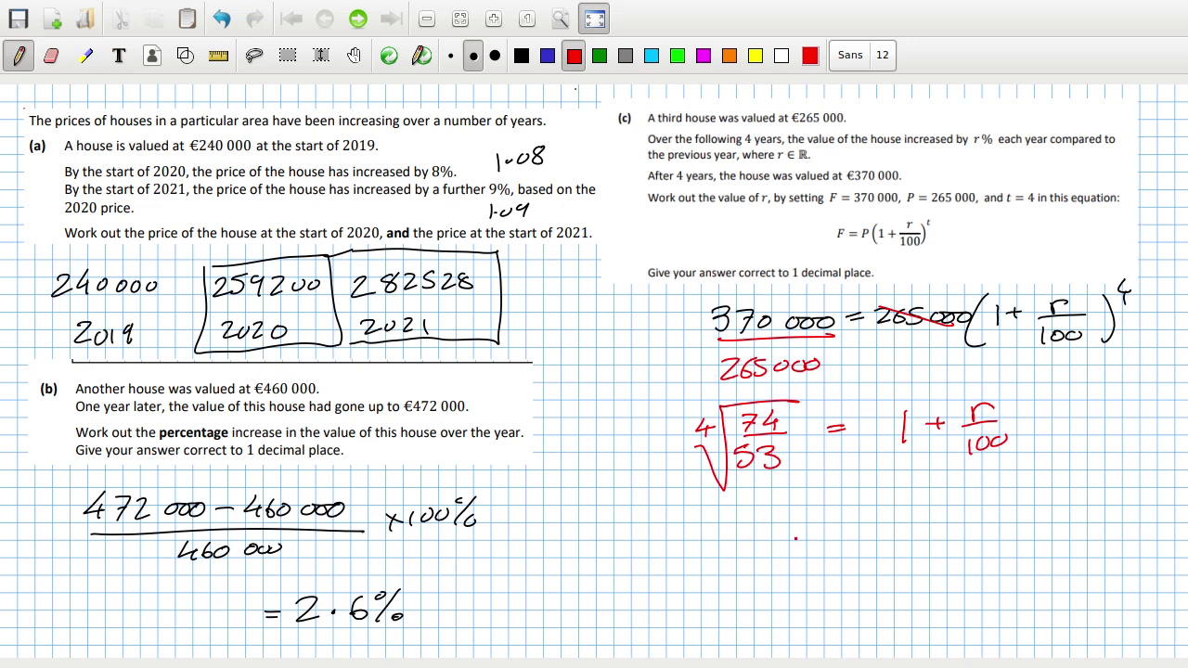
mouse_move(693, 514)
mouse_down()
mouse_move(692, 538)
mouse_move(724, 519)
mouse_move(742, 535)
mouse_move(754, 516)
mouse_move(773, 535)
mouse_move(802, 519)
mouse_up()
click(704, 525)
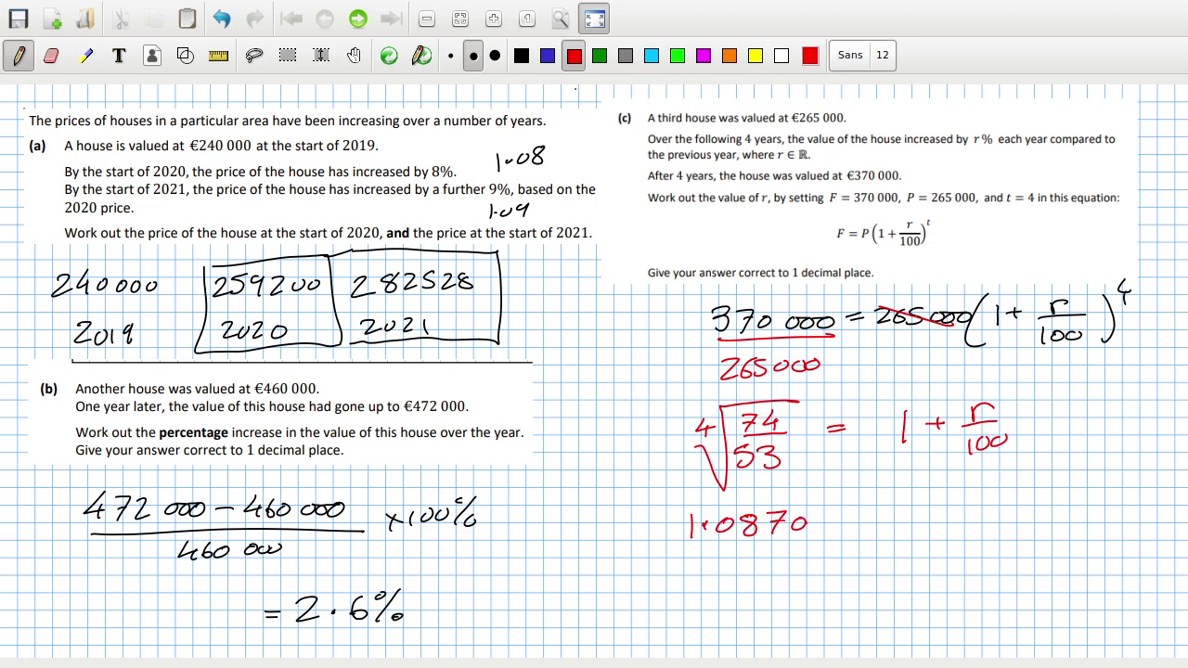
Complete 1·0870.... = 1 + r/100 in red.
click(817, 530)
click(825, 531)
drag(884, 509, 906, 511)
drag(886, 517, 928, 525)
mouse_move(953, 512)
mouse_down()
mouse_move(975, 507)
mouse_move(964, 518)
mouse_up()
mouse_move(1000, 492)
mouse_down()
mouse_move(1000, 509)
mouse_move(1024, 490)
mouse_up()
mouse_move(981, 508)
mouse_down()
mouse_move(1046, 502)
mouse_move(990, 535)
mouse_up()
drag(1009, 518, 1031, 517)
click(1022, 536)
Move the 1 across with an arrow, cross it out, and conclude r = 8·7.
drag(919, 498, 847, 495)
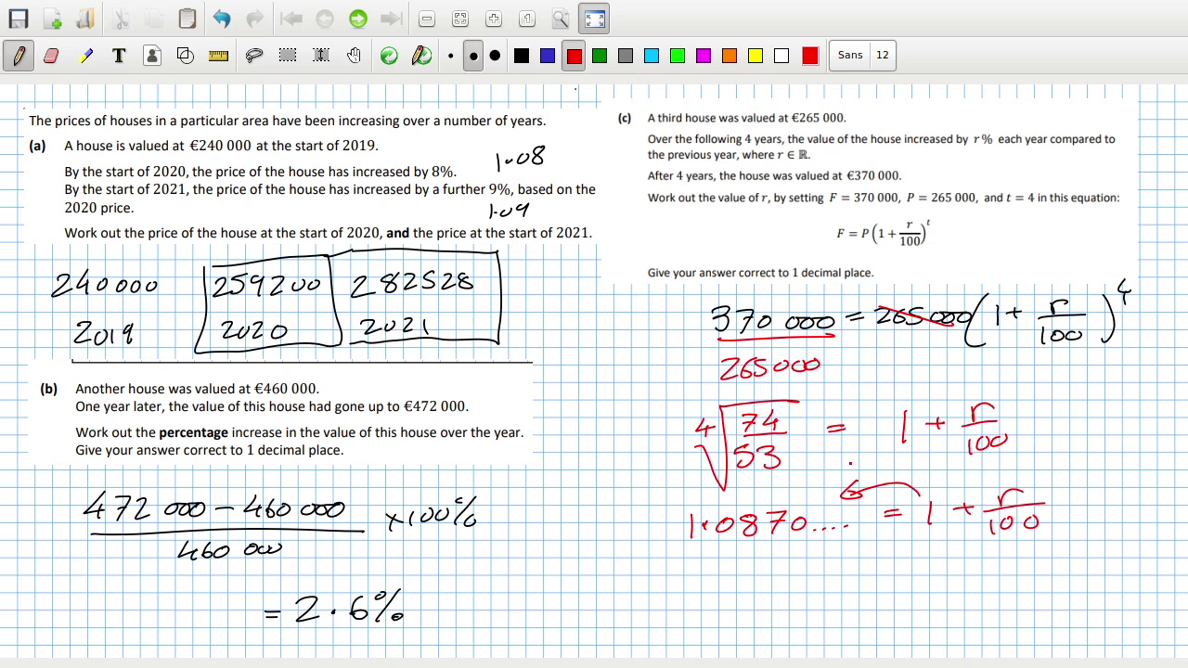
mouse_move(929, 491)
mouse_down()
mouse_move(980, 539)
mouse_move(929, 505)
mouse_up()
mouse_move(926, 491)
mouse_down()
mouse_move(943, 484)
mouse_move(930, 505)
mouse_up()
mouse_move(810, 596)
mouse_down()
mouse_move(810, 607)
mouse_move(831, 590)
mouse_move(864, 600)
mouse_up()
mouse_move(895, 587)
mouse_down()
mouse_move(940, 607)
mouse_move(955, 594)
mouse_up()
click(916, 595)
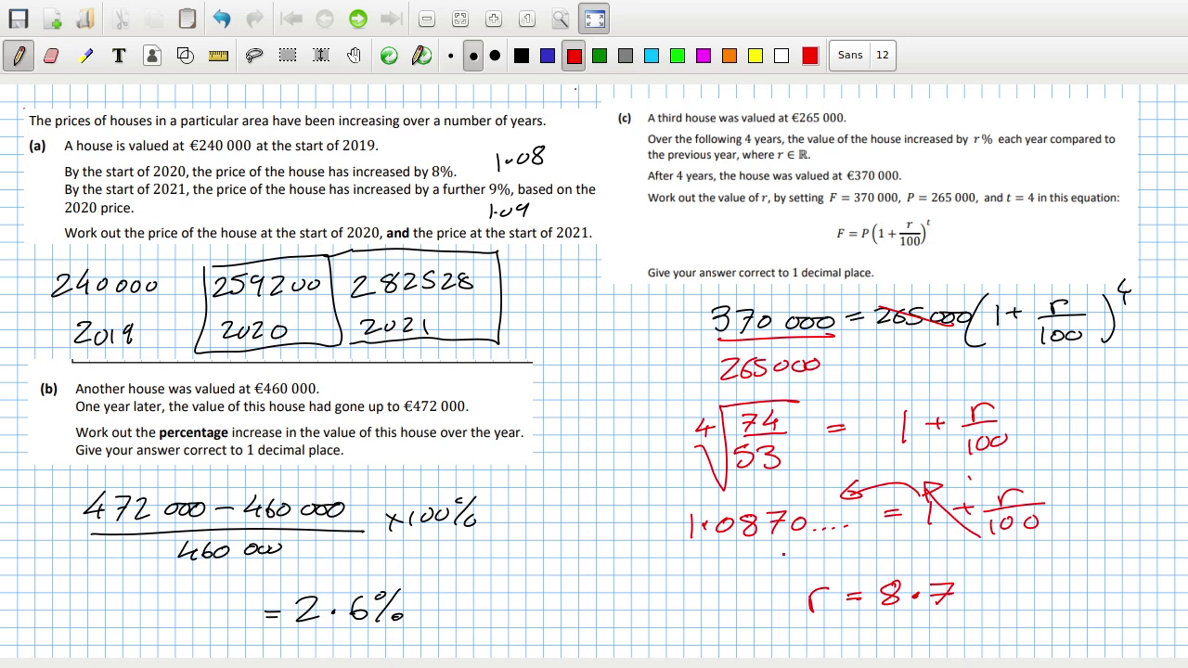
key(F11)
key(alt+Tab)
key(alt+Tab)
key(Tab)
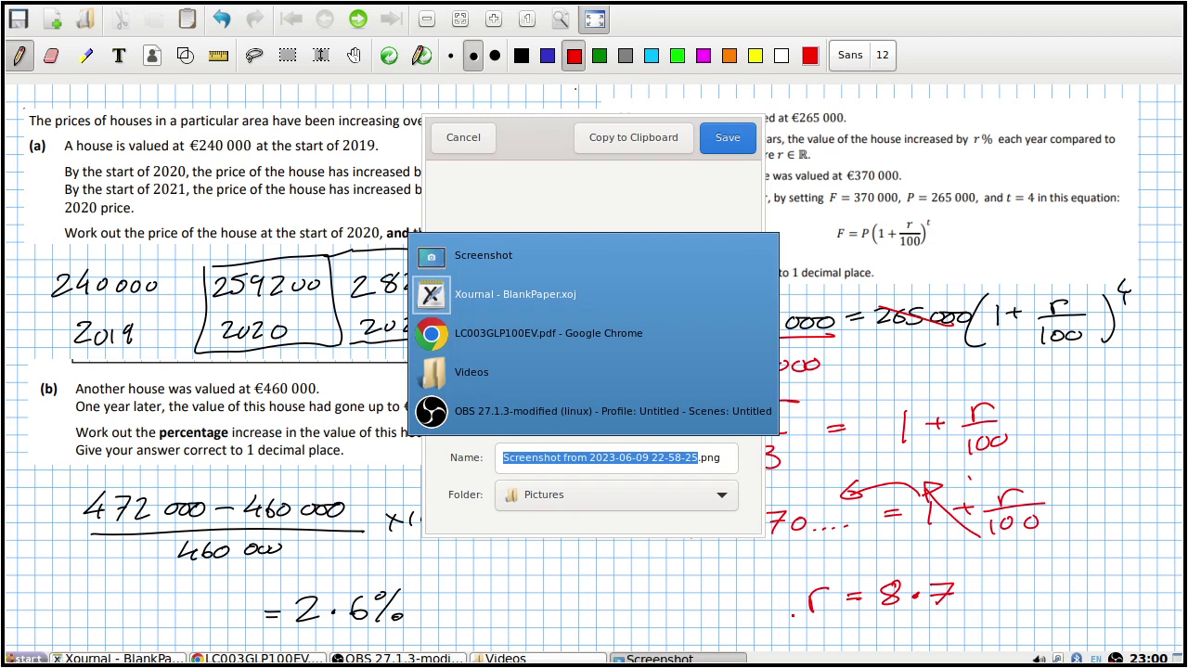
scroll(834, 525, down, 12)
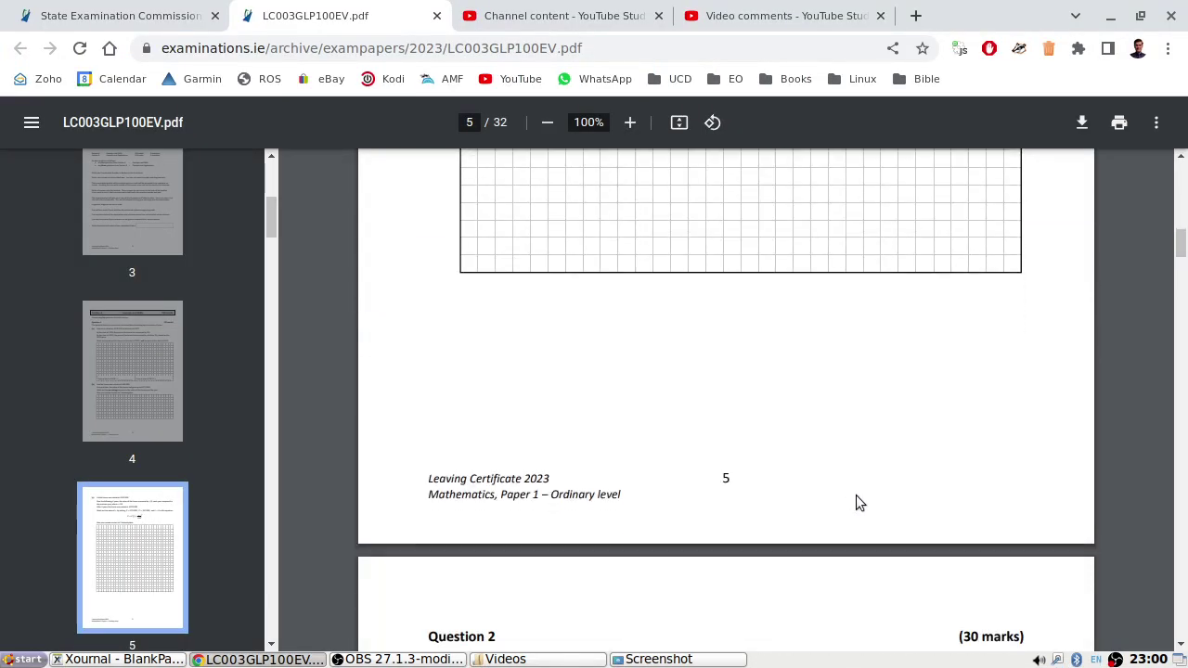
key(alt+Tab)
key(alt+Tab)
key(Tab)
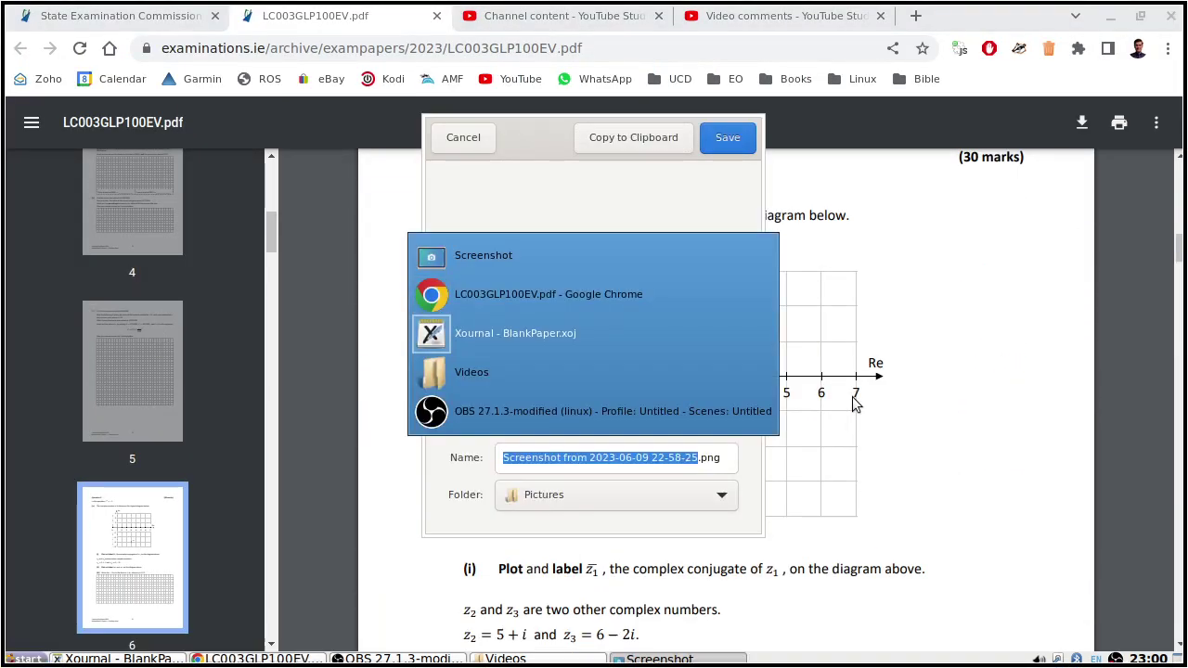
key(F11)
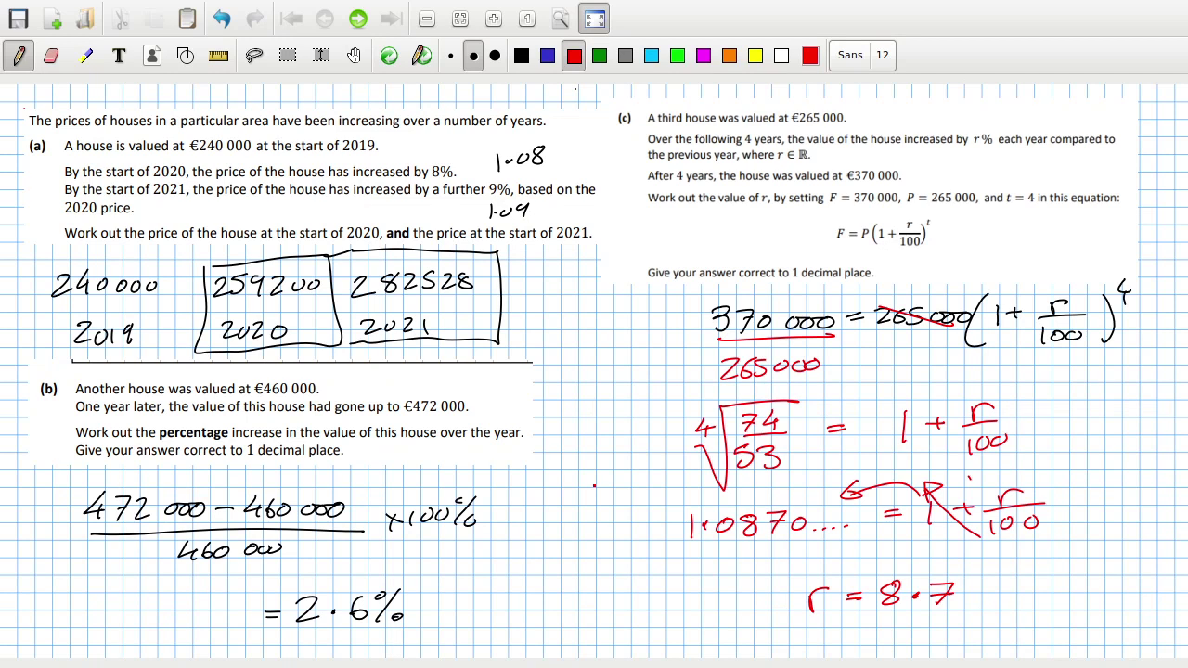
In green, tick the part (a) answers and 2.6%, and draw a circled face beside question (c).
click(600, 55)
drag(520, 301, 573, 270)
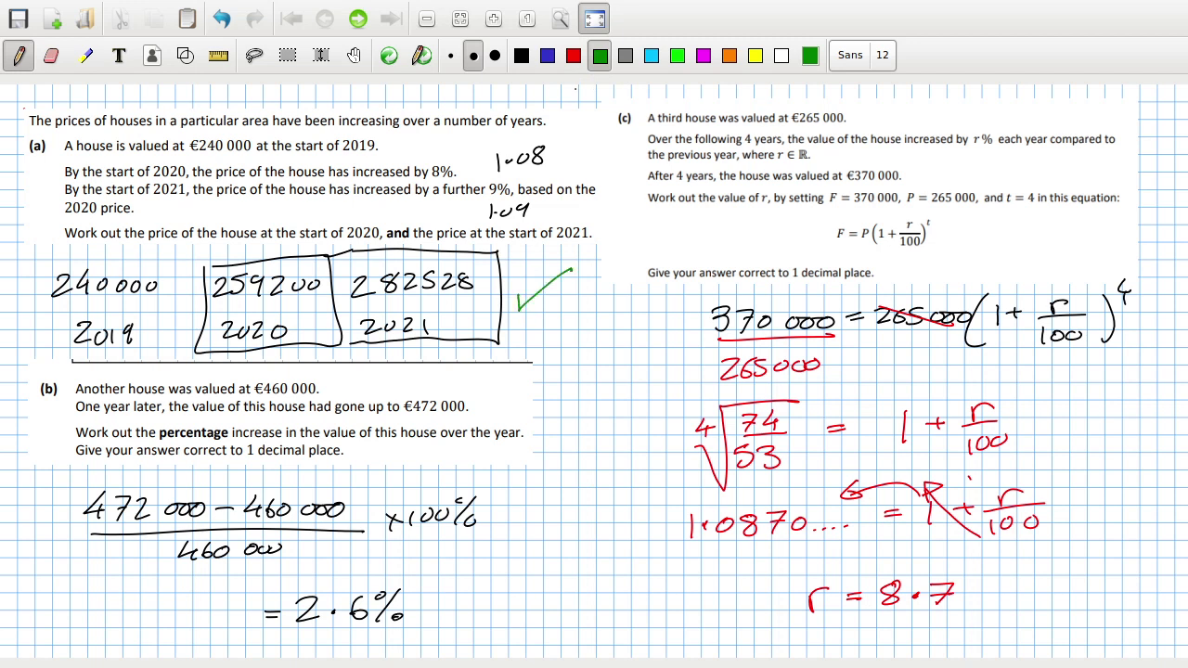
drag(461, 565, 528, 538)
drag(1019, 267, 1049, 264)
drag(1032, 219, 1036, 227)
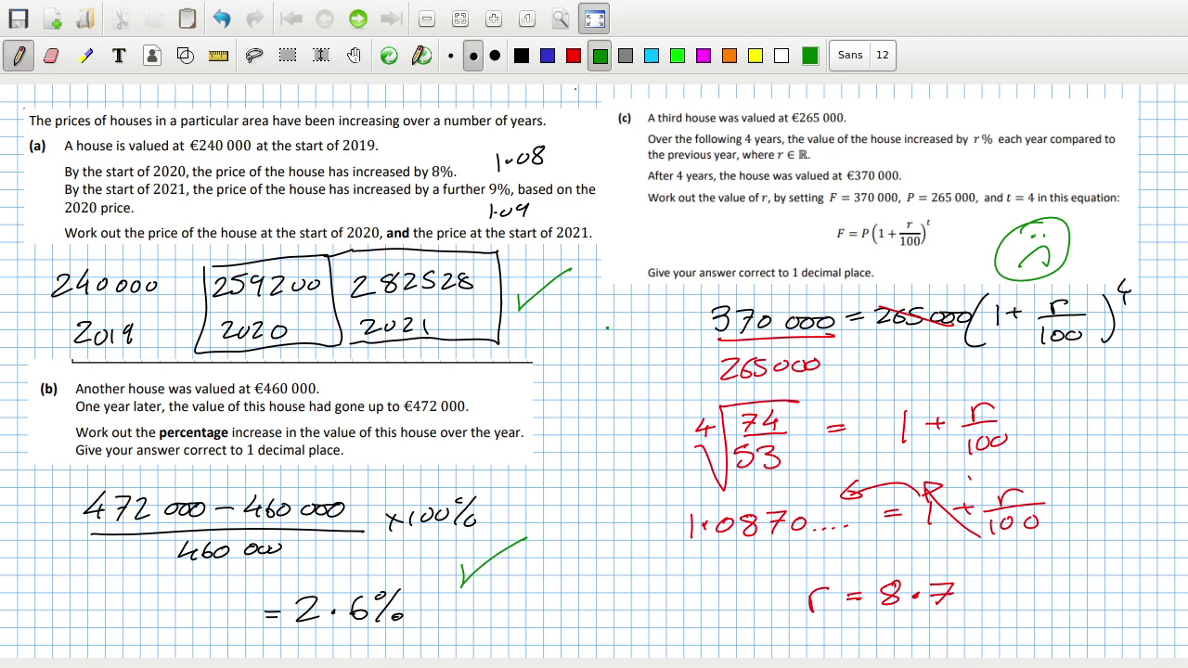